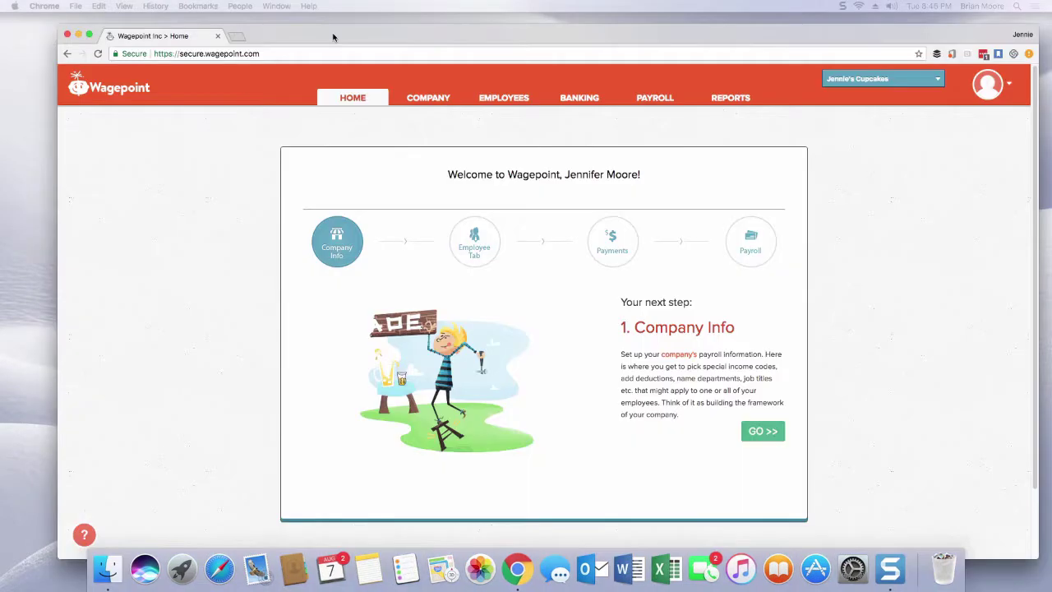
Maximize the Chrome window to full screen and open the Company Info setup page.
{"action": "left_click_drag", "start_coordinate": [333, 35], "coordinate": [285, 26]}
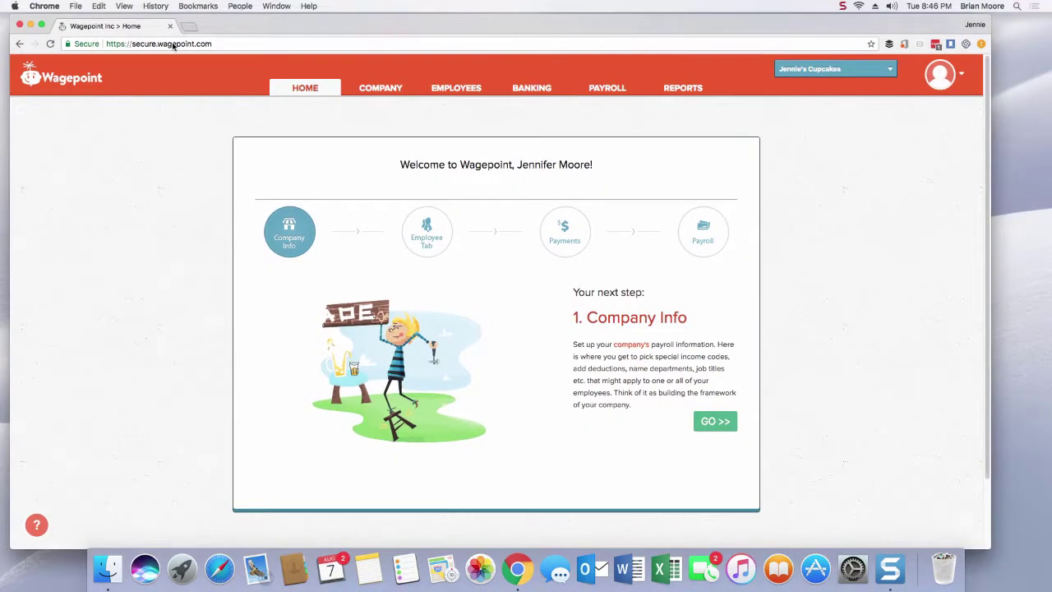
{"action": "left_click", "coordinate": [41, 26]}
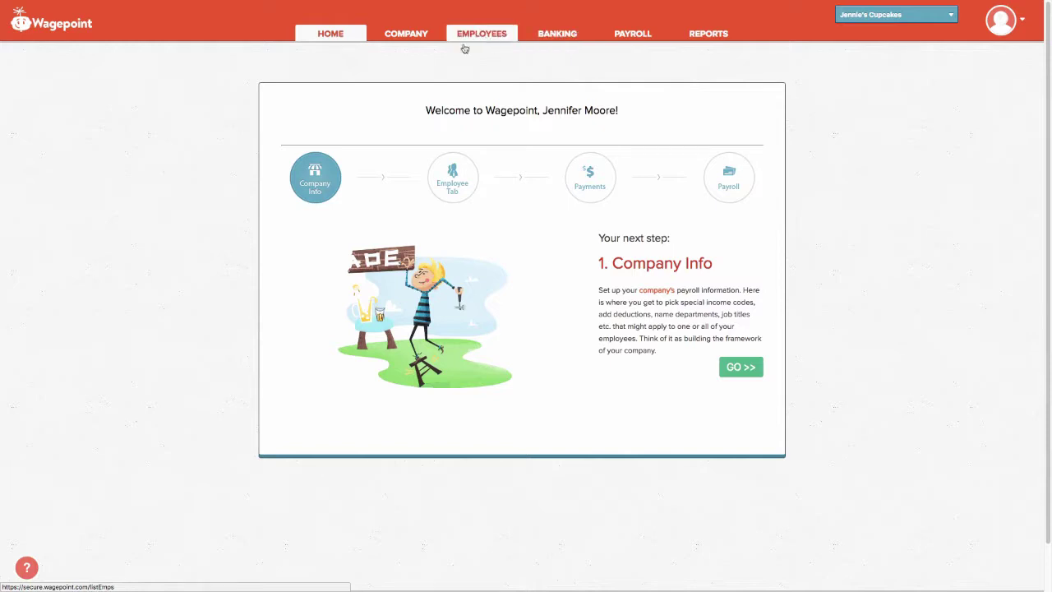
{"action": "left_click", "coordinate": [402, 37]}
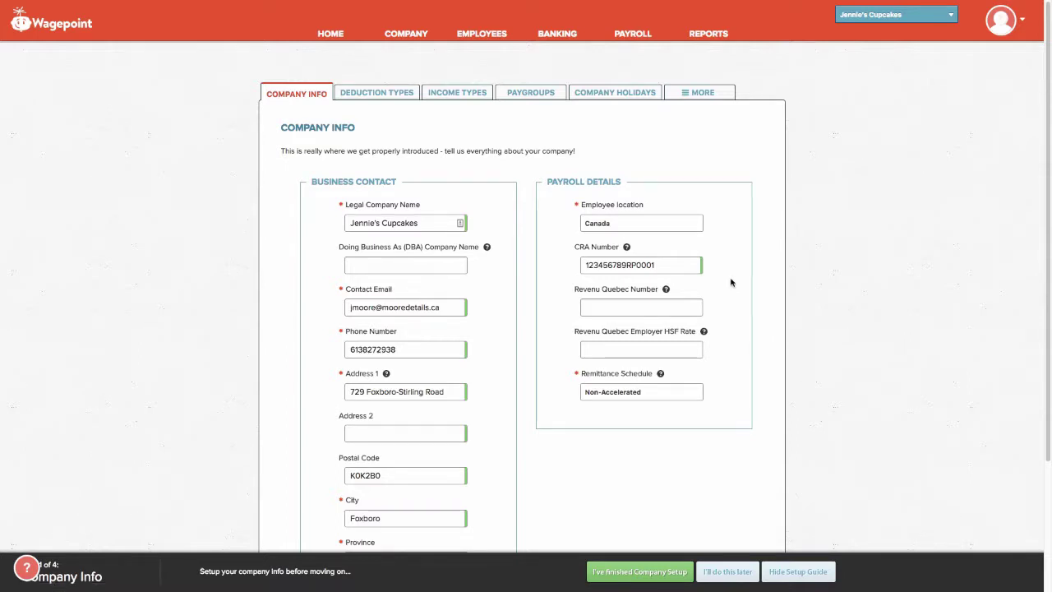
Save the company info with DBA left blank and the Non-Accelerated remittance schedule kept.
{"action": "scroll", "coordinate": [731, 283], "scroll_direction": "down", "scroll_amount": 3}
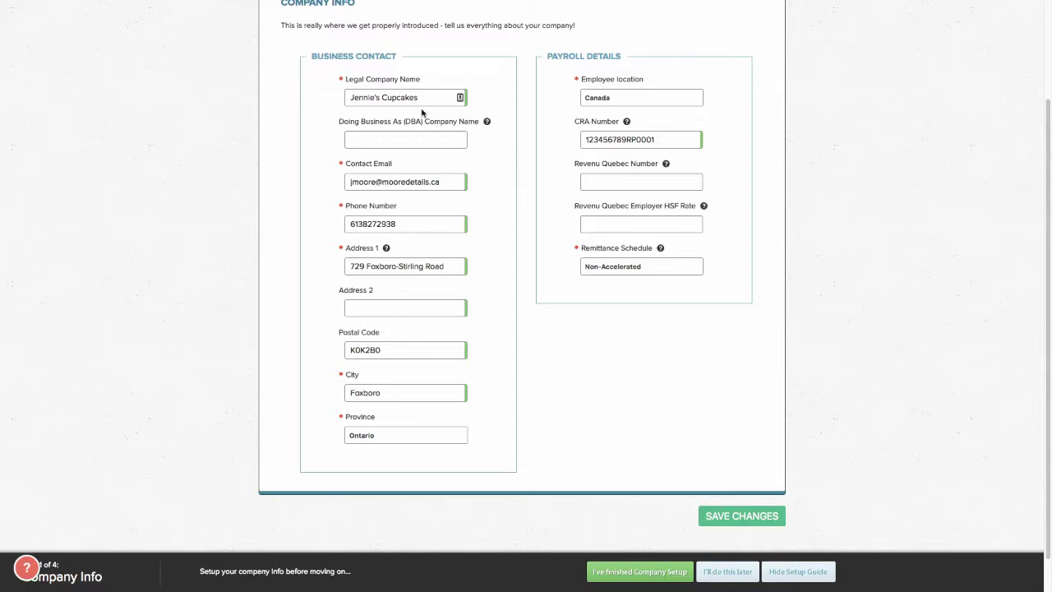
{"action": "left_click", "coordinate": [419, 141]}
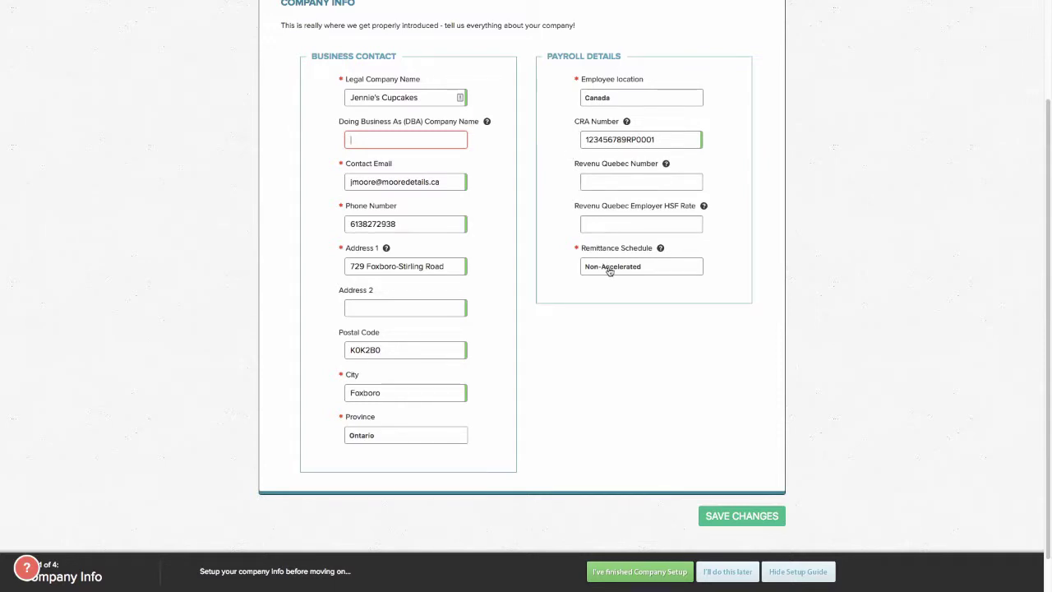
{"action": "left_click", "coordinate": [610, 269]}
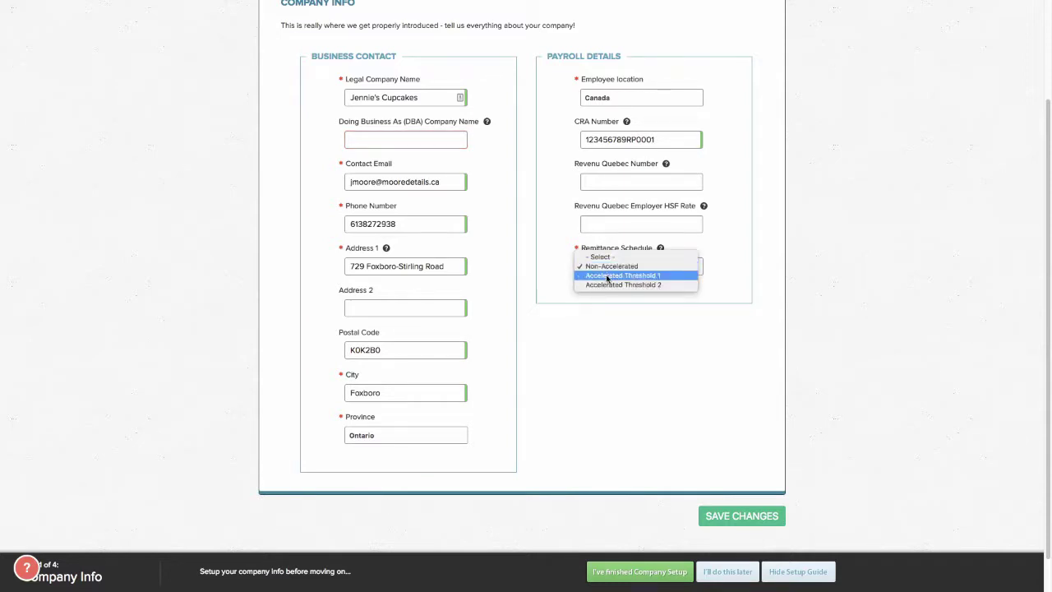
{"action": "left_click", "coordinate": [626, 342]}
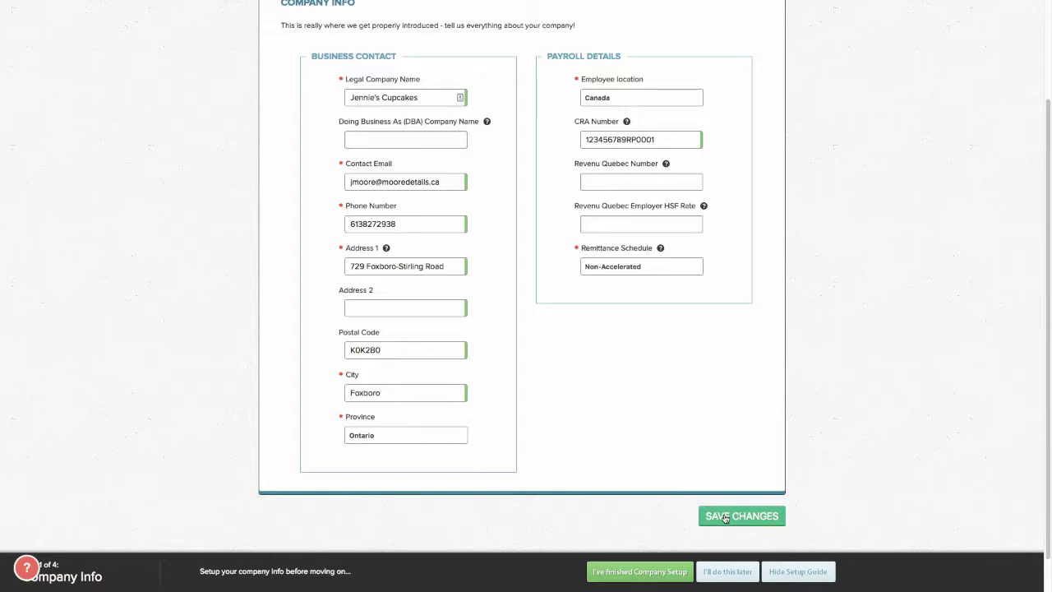
{"action": "left_click", "coordinate": [725, 518]}
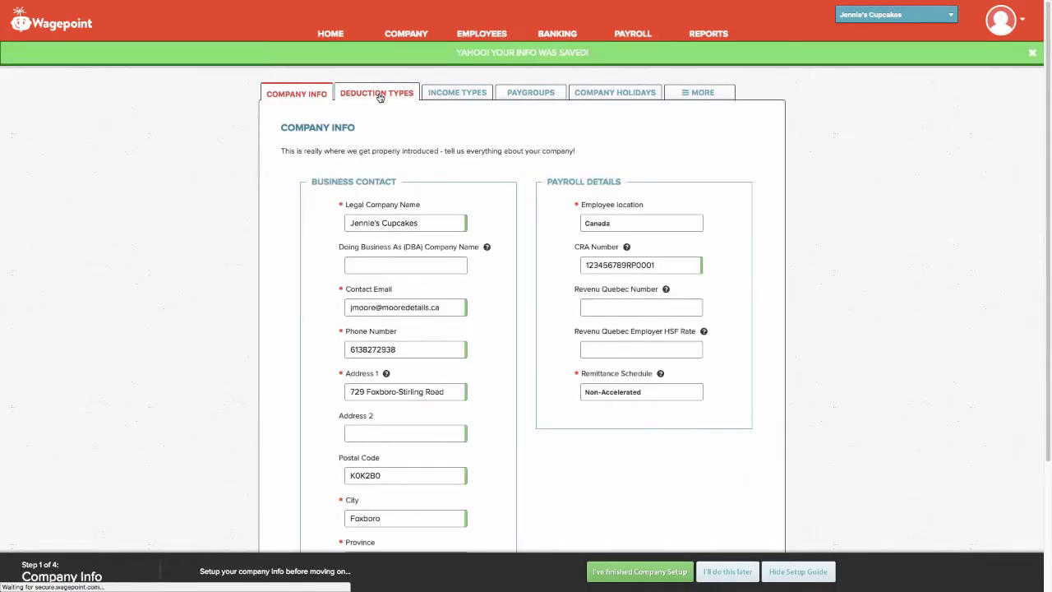
Browse the deduction type options, cancel without adding a deduction, and go to Income Types.
{"action": "left_click", "coordinate": [380, 97]}
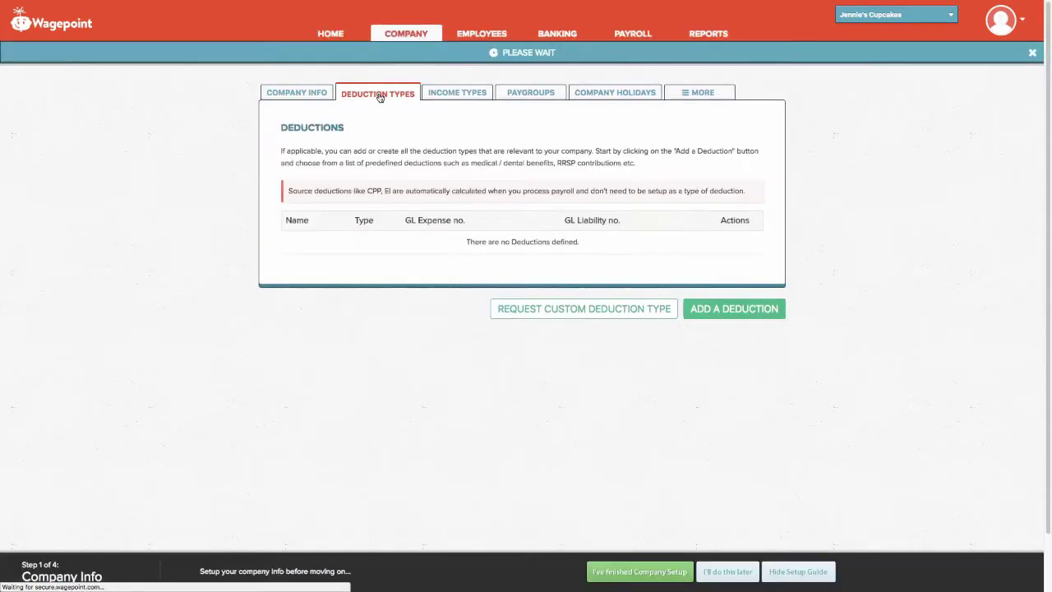
{"action": "left_click", "coordinate": [749, 311]}
{"action": "left_click", "coordinate": [577, 233]}
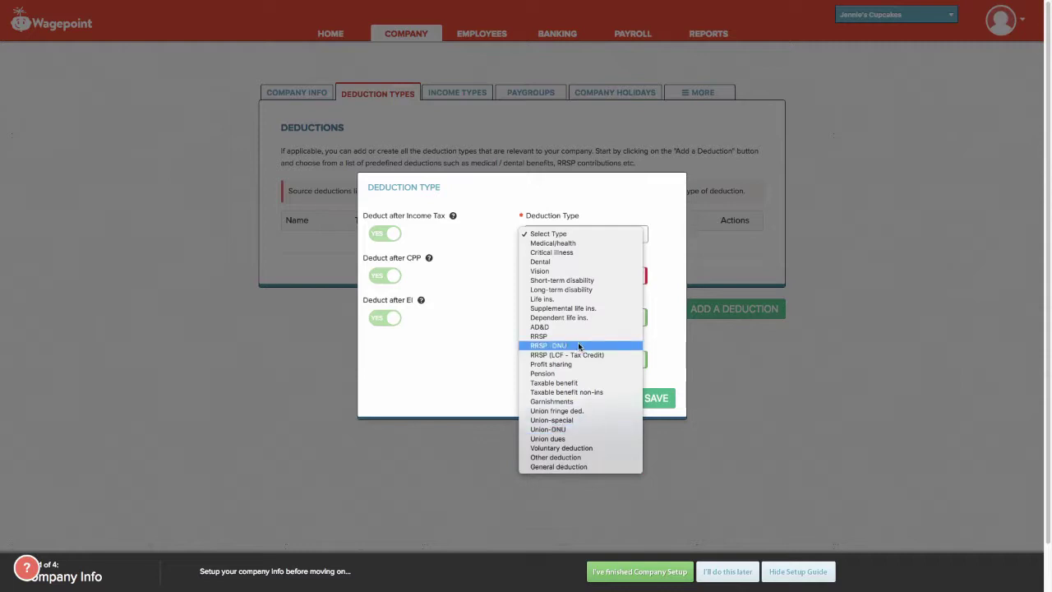
{"action": "left_click", "coordinate": [471, 315]}
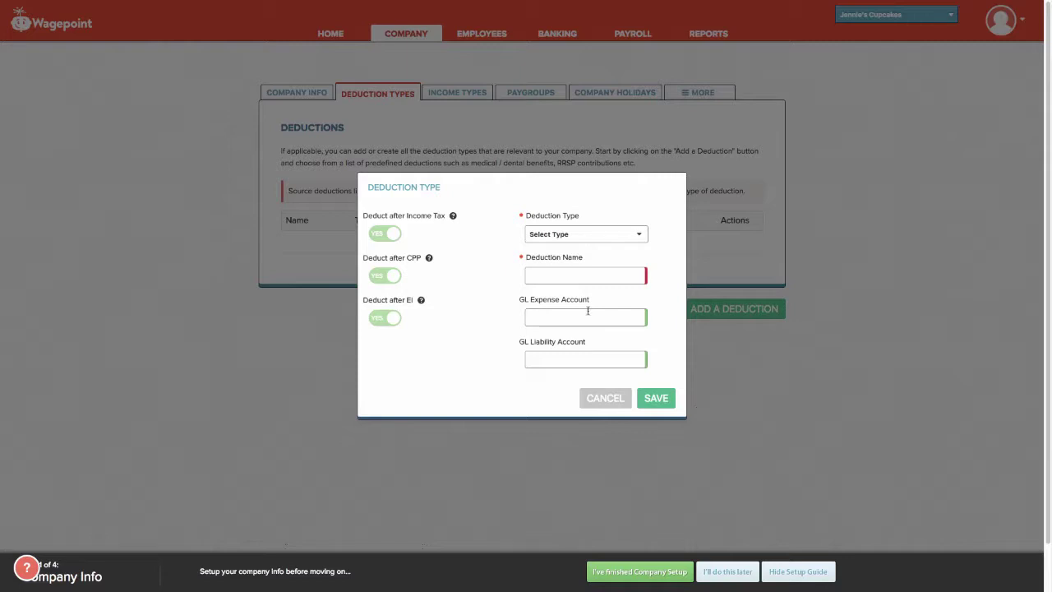
{"action": "left_click", "coordinate": [616, 398]}
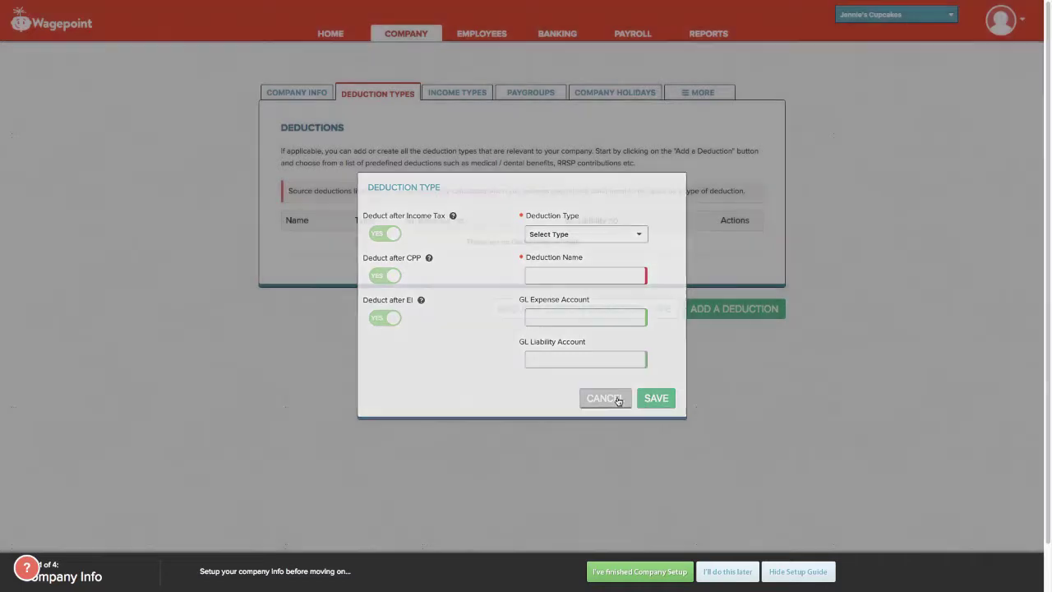
{"action": "left_click", "coordinate": [457, 100]}
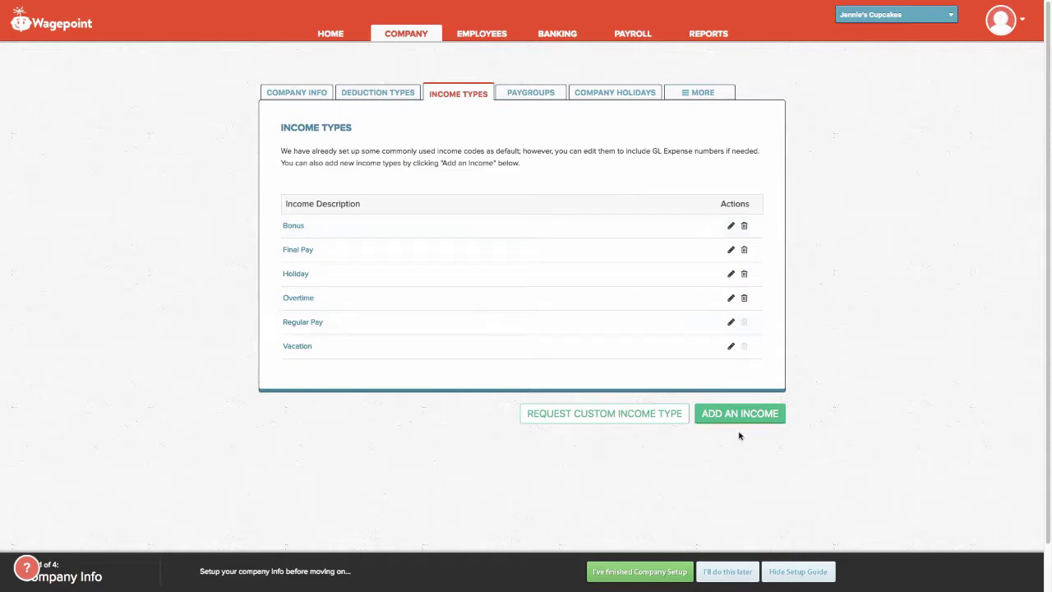
Look through the income type options without adding one, then view the CA - Bi-weekly paygroup.
{"action": "left_click", "coordinate": [765, 418]}
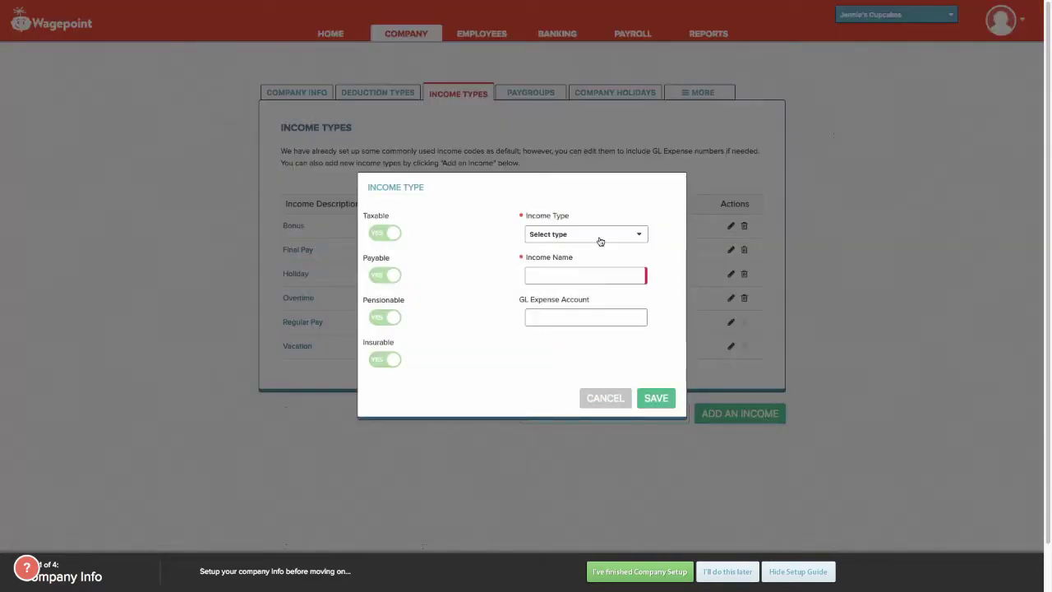
{"action": "left_click", "coordinate": [599, 239]}
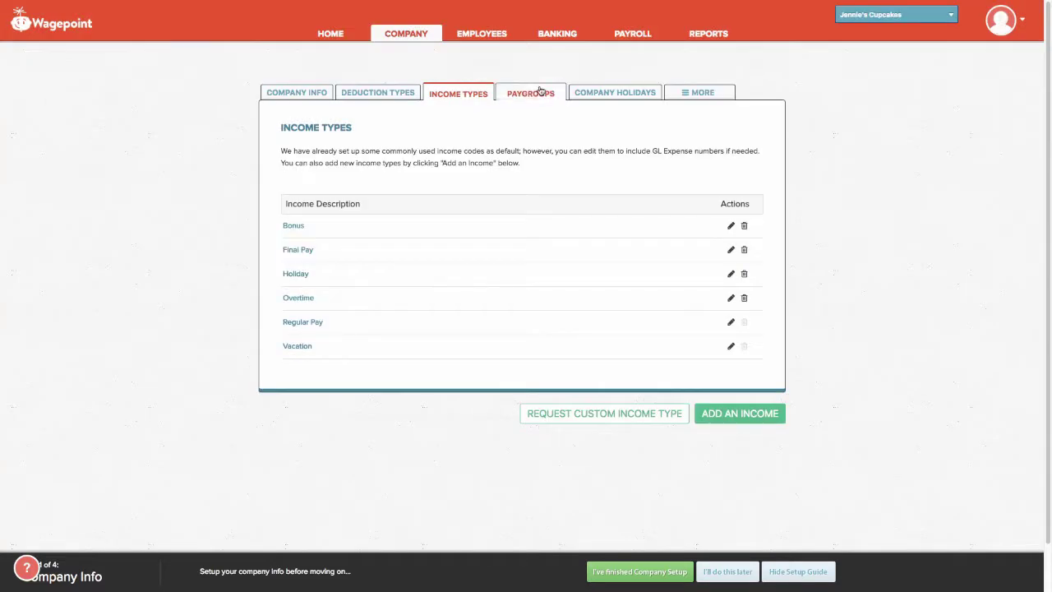
{"action": "left_click", "coordinate": [540, 91]}
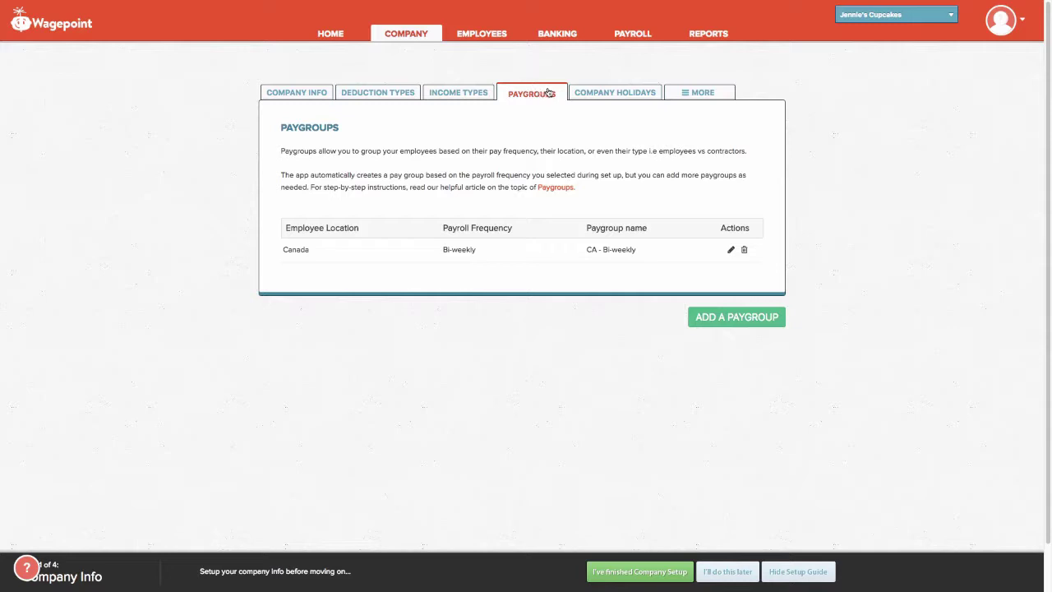
Show the statutory holidays list from Civic Day 08/06/2018 through Labour Day 09/02/2019.
{"action": "left_click", "coordinate": [604, 97]}
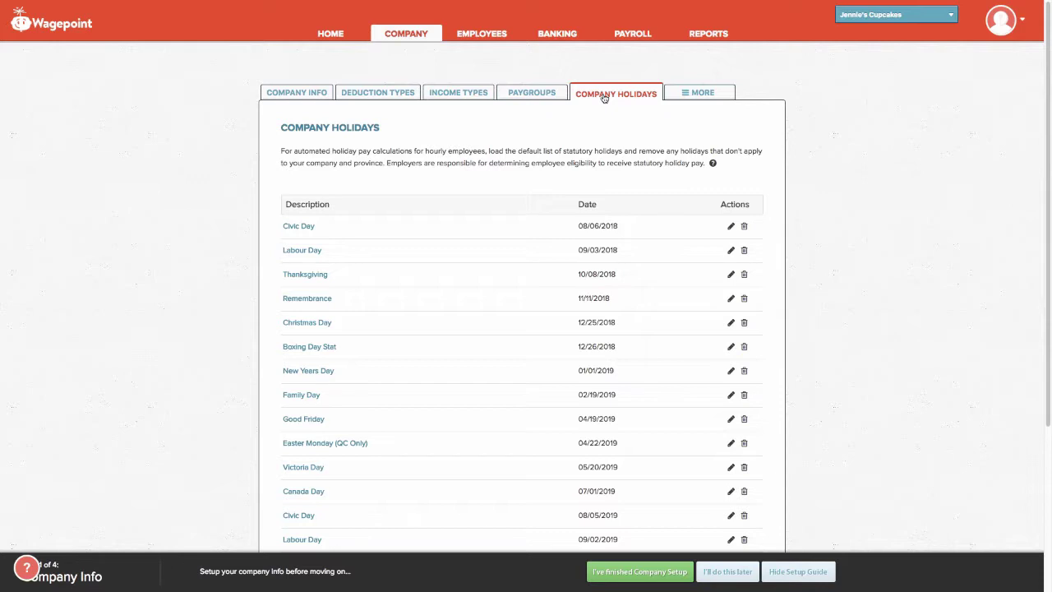
Load the default statutory holidays, backing out of removing all of them.
{"action": "scroll", "coordinate": [587, 287], "scroll_direction": "down", "scroll_amount": 5}
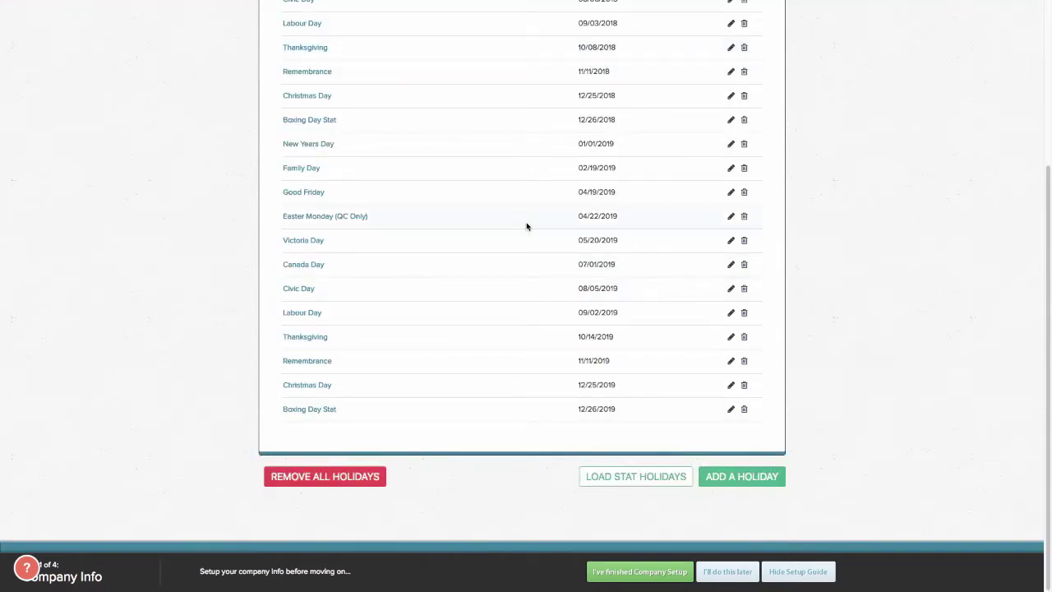
{"action": "left_click", "coordinate": [635, 477]}
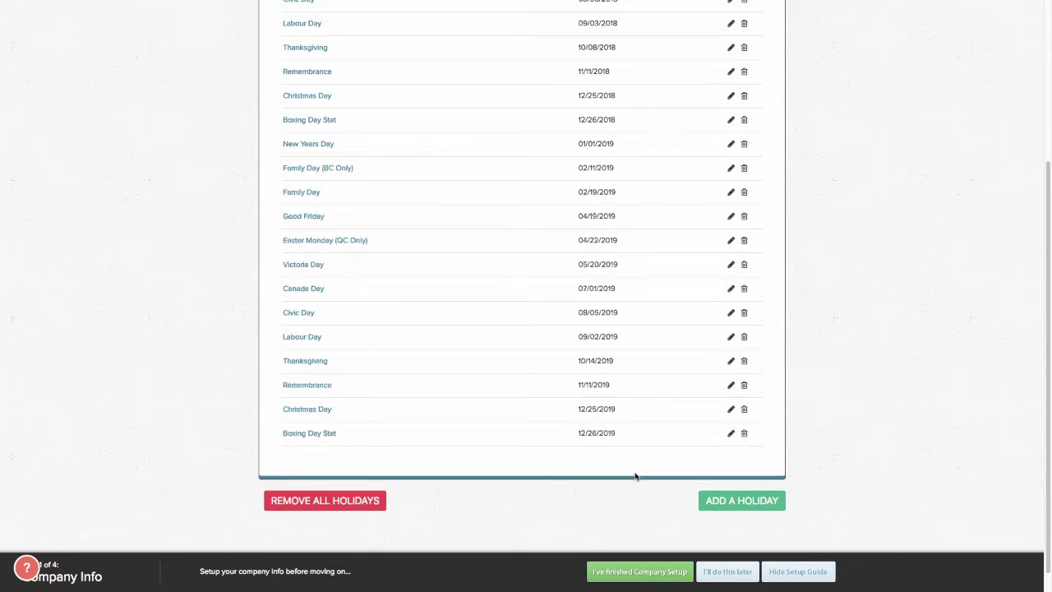
{"action": "scroll", "coordinate": [551, 349], "scroll_direction": "up", "scroll_amount": 3}
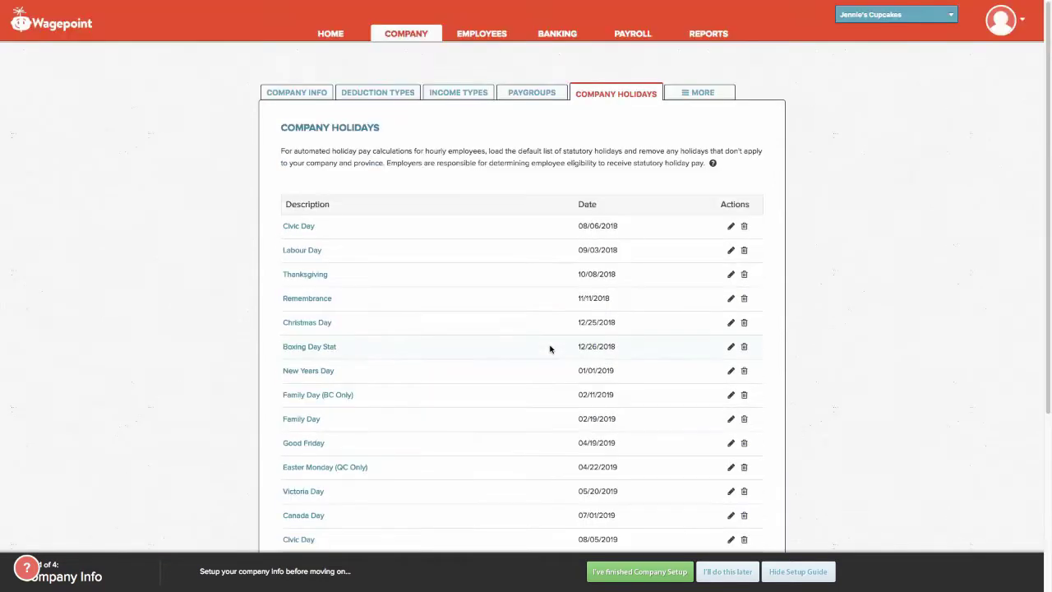
{"action": "scroll", "coordinate": [550, 350], "scroll_direction": "down", "scroll_amount": 1}
{"action": "scroll", "coordinate": [551, 349], "scroll_direction": "down", "scroll_amount": 3}
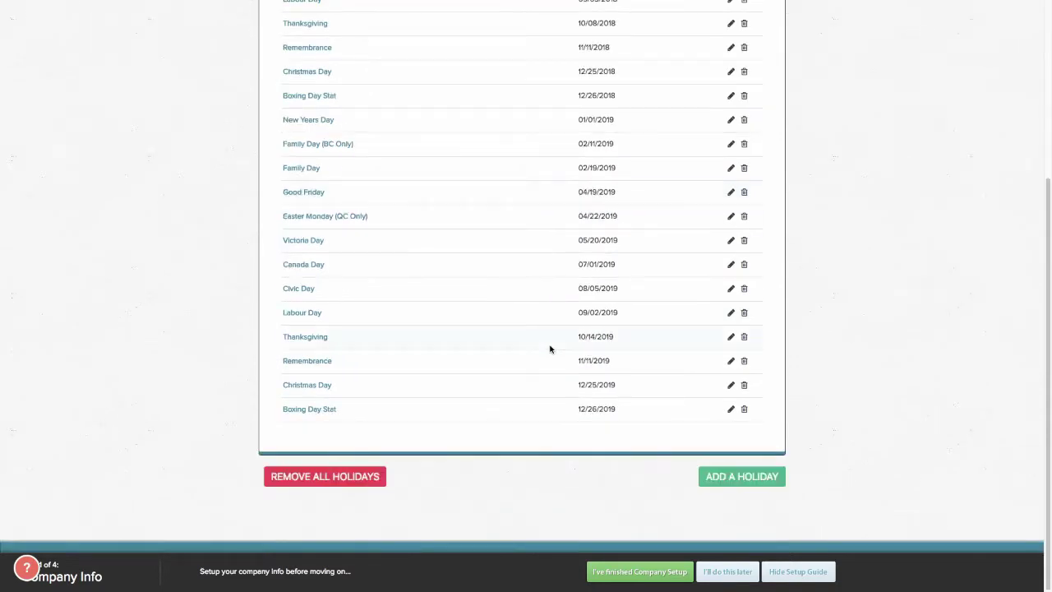
{"action": "left_click", "coordinate": [338, 480]}
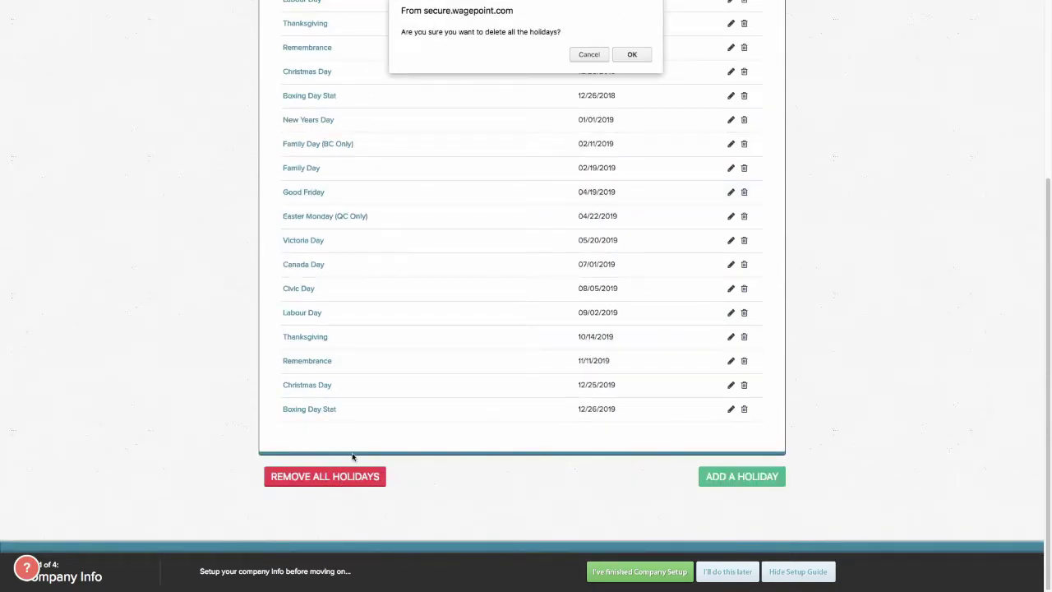
{"action": "left_click", "coordinate": [595, 58]}
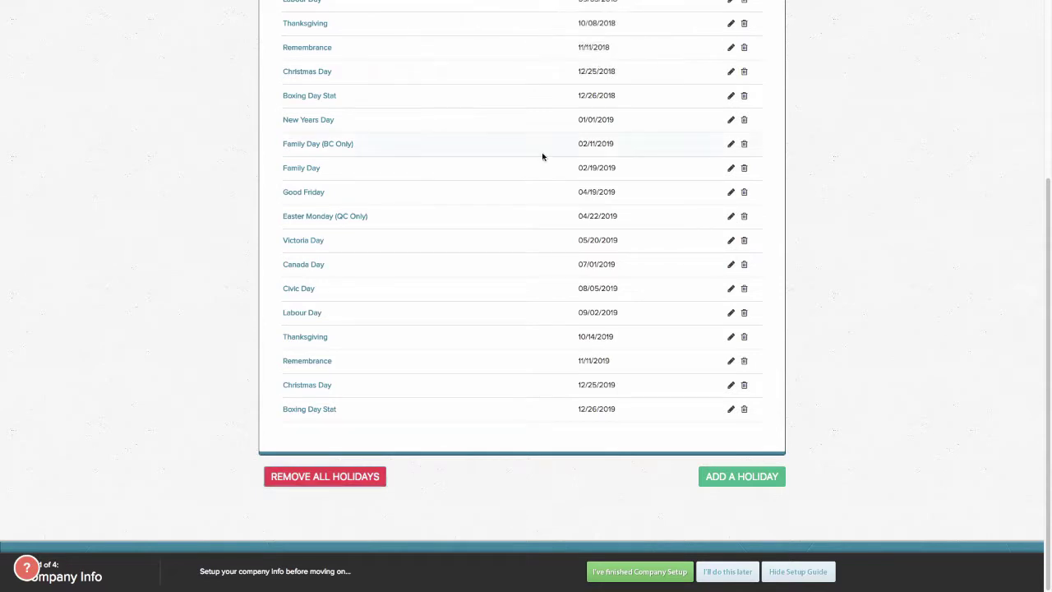
{"action": "scroll", "coordinate": [543, 157], "scroll_direction": "up", "scroll_amount": 3}
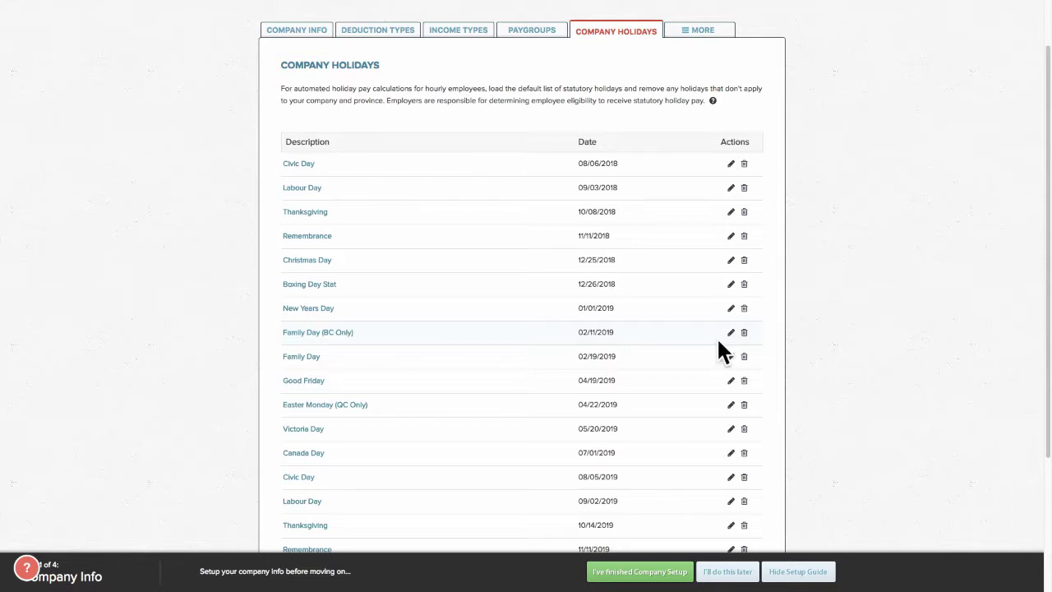
Delete the Family Day (BC Only) holiday and go to ROE Authorization under More.
{"action": "left_click", "coordinate": [744, 333]}
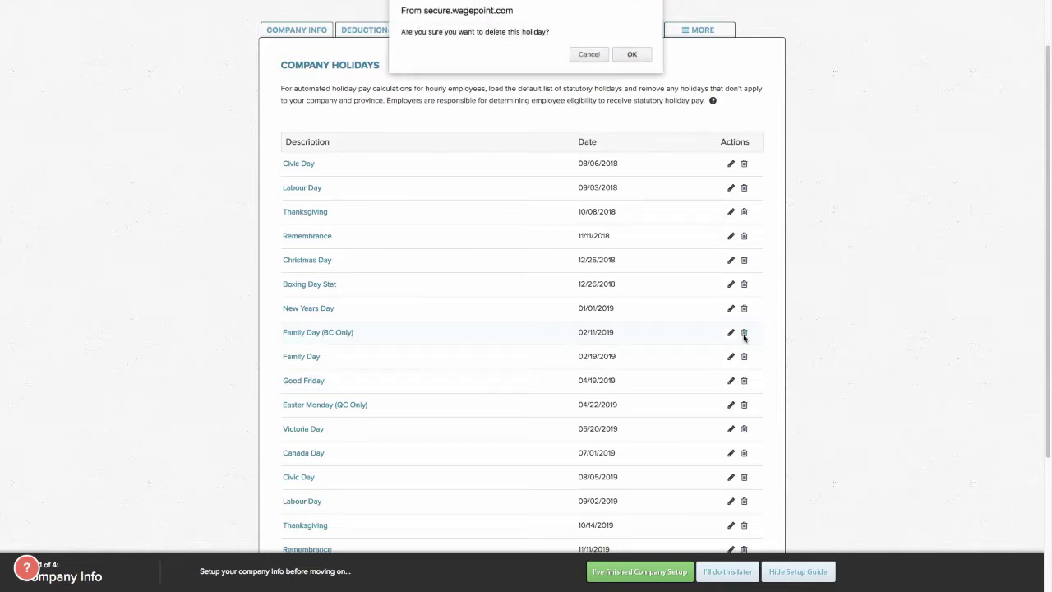
{"action": "left_click", "coordinate": [627, 57]}
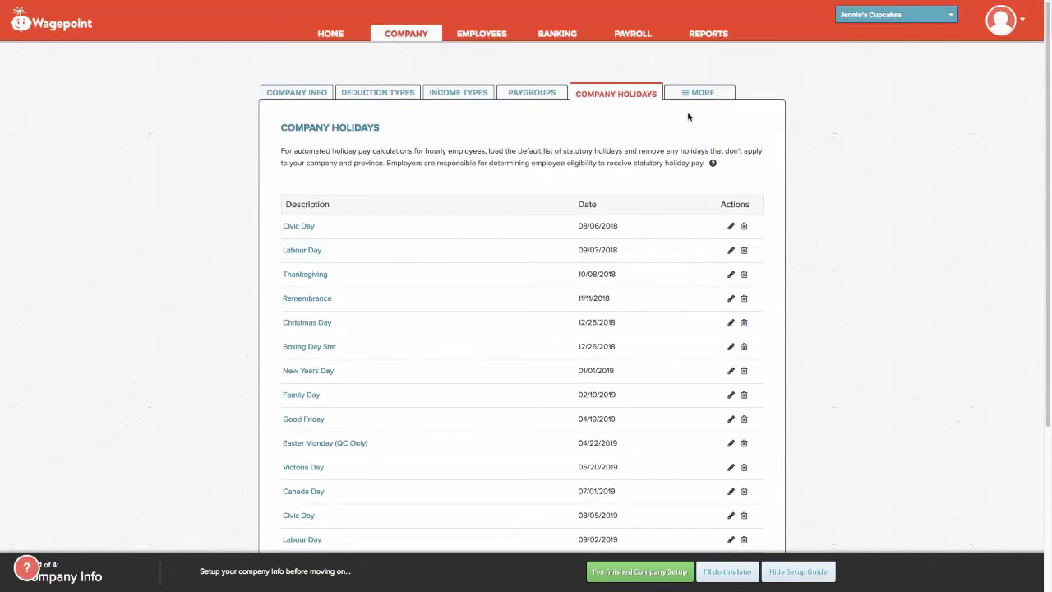
{"action": "left_click", "coordinate": [693, 94]}
{"action": "left_click", "coordinate": [701, 110]}
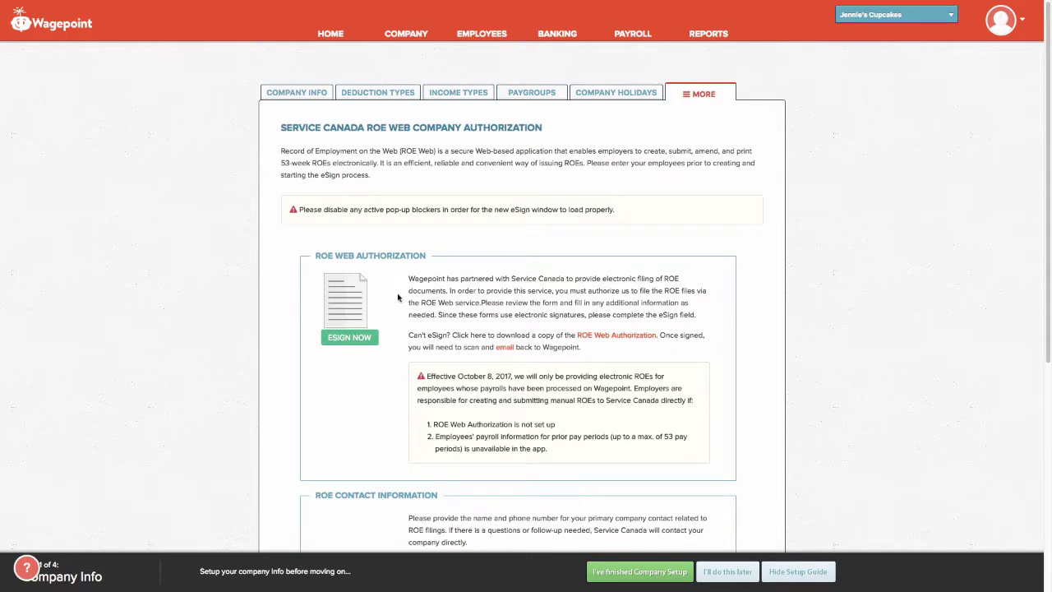
Scroll through the ROE Web authorization page to review the eSign and ROE contact sections.
{"action": "scroll", "coordinate": [458, 326], "scroll_direction": "down", "scroll_amount": 1}
{"action": "scroll", "coordinate": [457, 327], "scroll_direction": "down", "scroll_amount": 2}
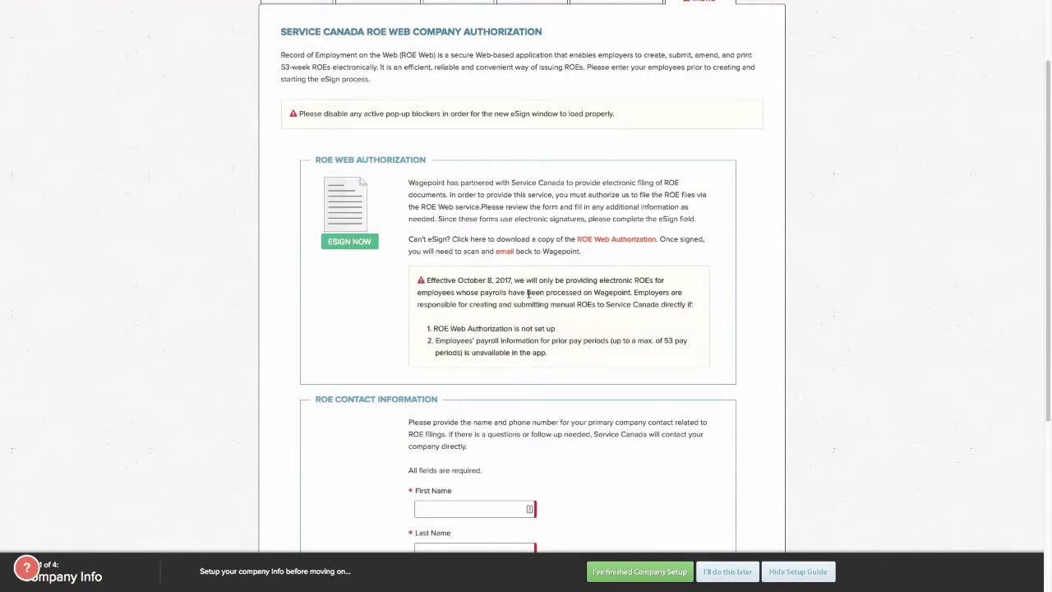
{"action": "scroll", "coordinate": [507, 296], "scroll_direction": "down", "scroll_amount": 5}
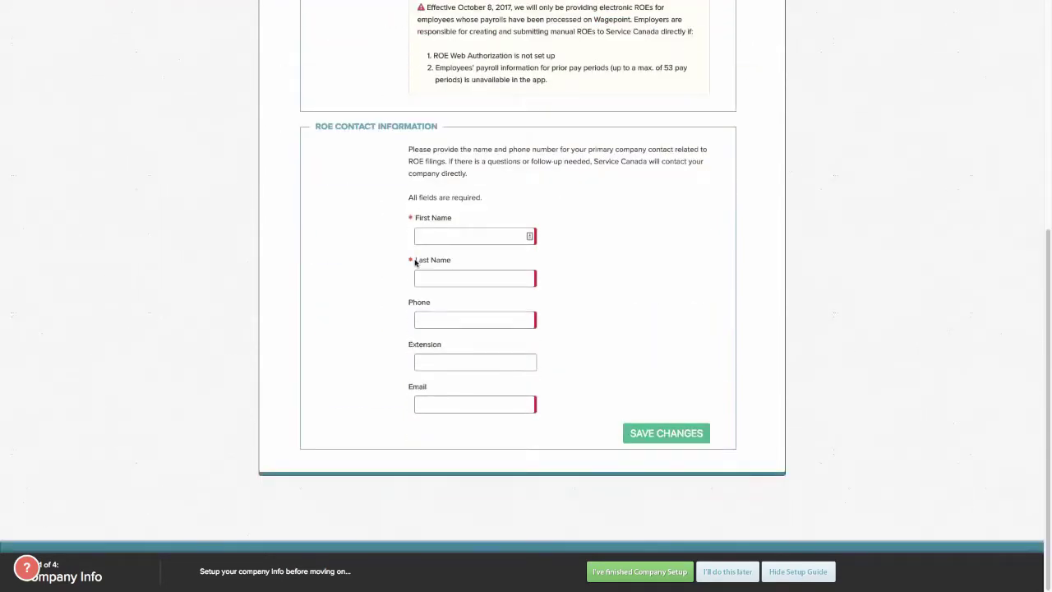
{"action": "scroll", "coordinate": [573, 346], "scroll_direction": "up", "scroll_amount": 7}
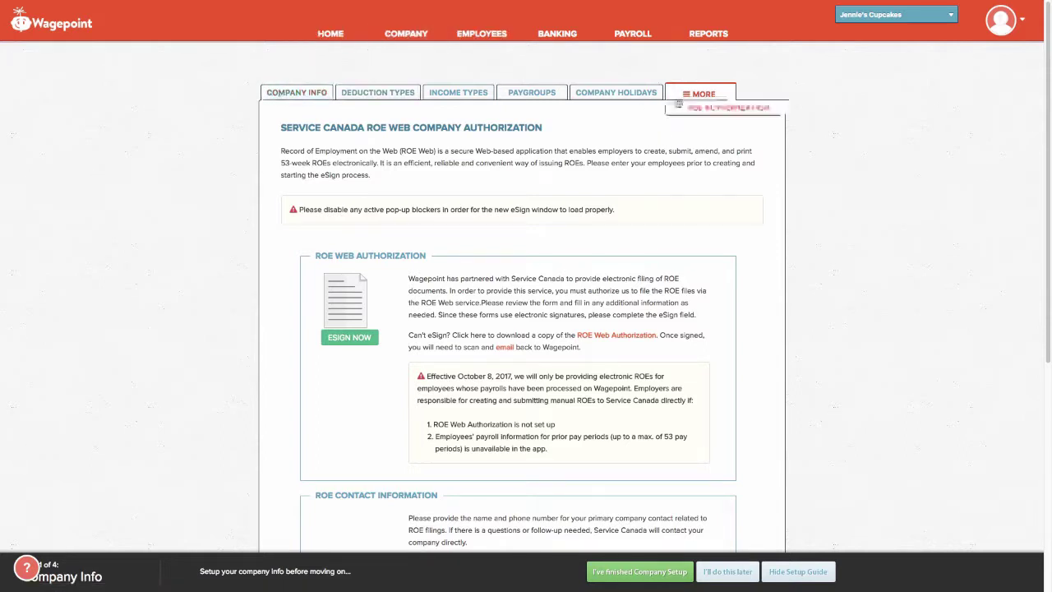
Go to Banking and scroll through the empty account and bank information form defaulting to Canada.
{"action": "left_click", "coordinate": [558, 39]}
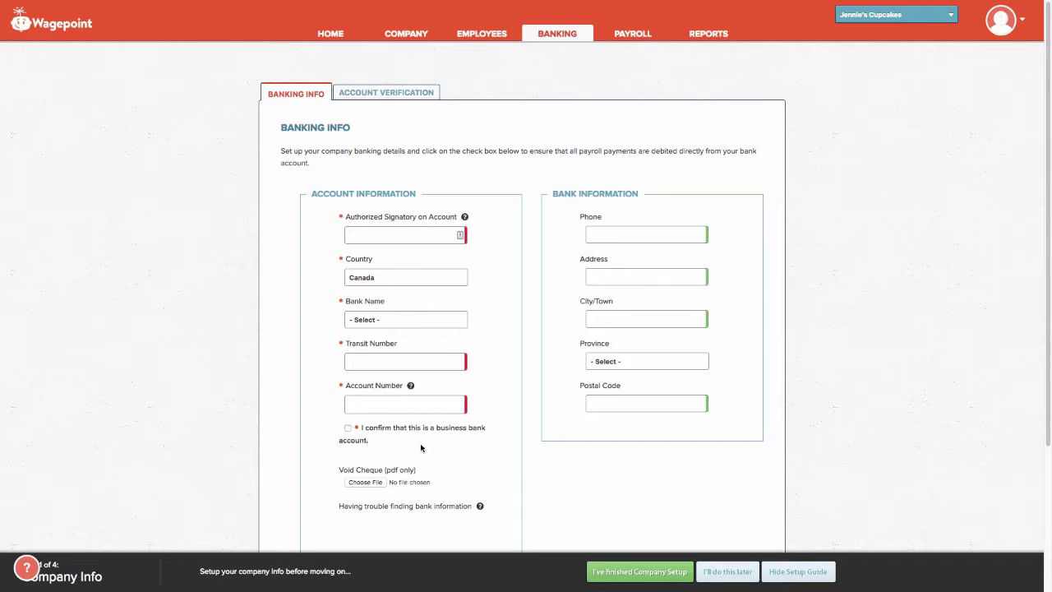
{"action": "scroll", "coordinate": [421, 447], "scroll_direction": "down", "scroll_amount": 1}
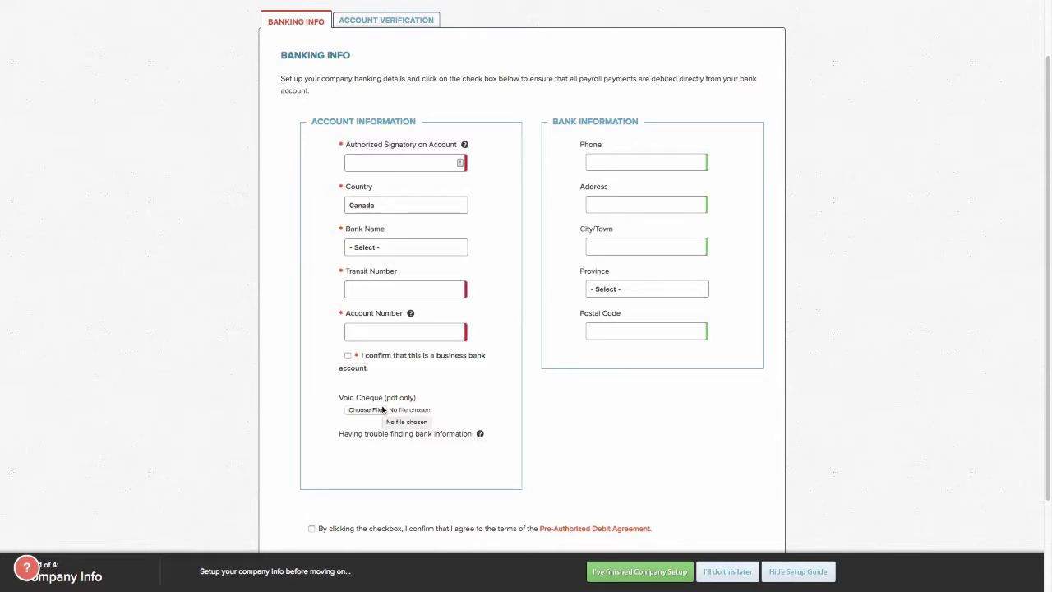
{"action": "scroll", "coordinate": [376, 411], "scroll_direction": "down", "scroll_amount": 2}
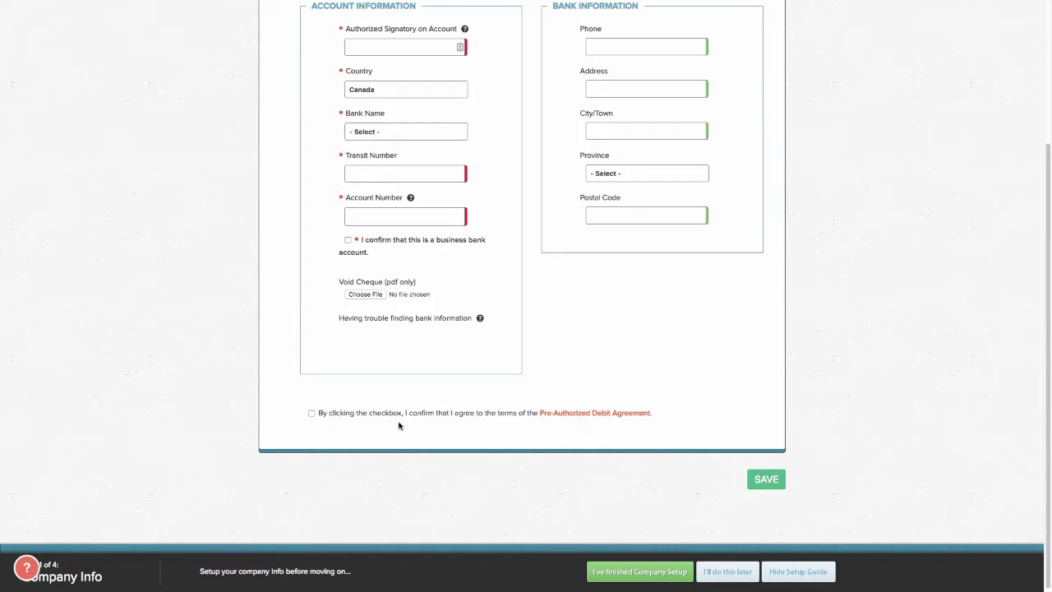
{"action": "scroll", "coordinate": [449, 176], "scroll_direction": "up", "scroll_amount": 3}
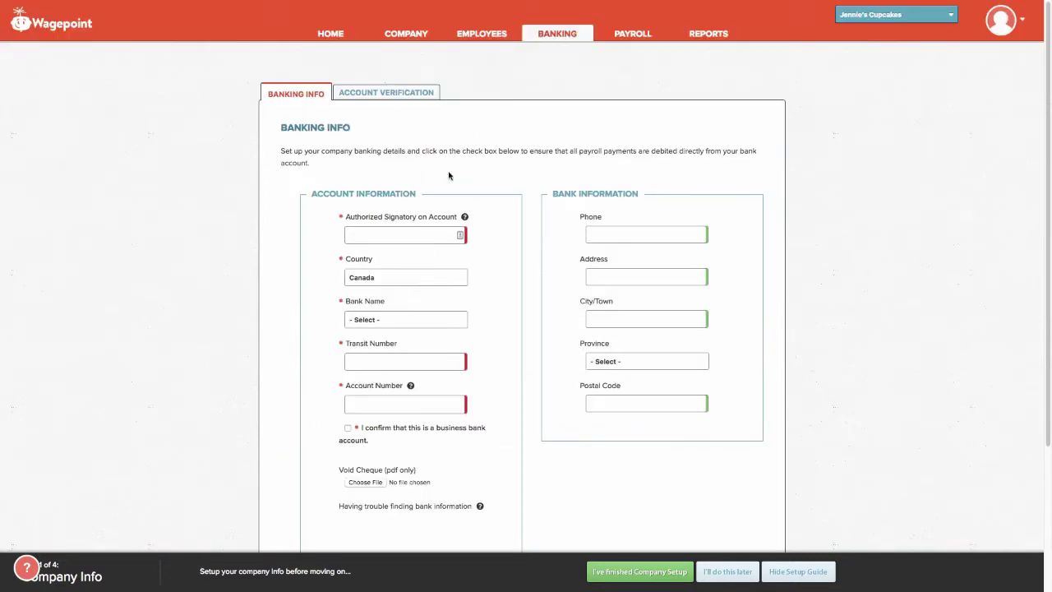
Switch to Account Verification and select the micro-deposit amount field.
{"action": "left_click", "coordinate": [384, 94]}
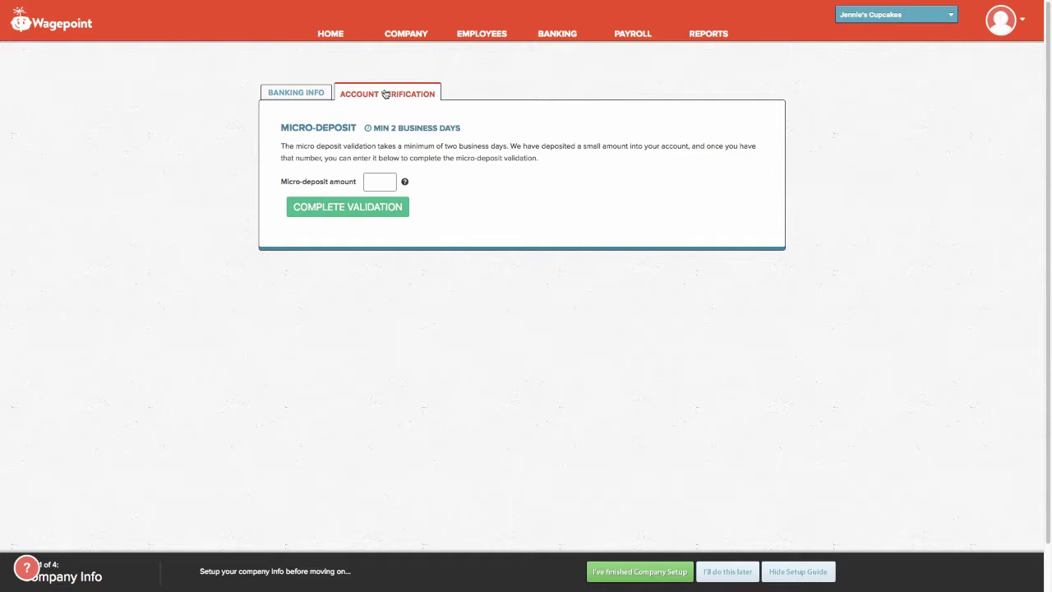
{"action": "left_click", "coordinate": [393, 182]}
Go to the Employees page to see the still-empty employee list.
{"action": "left_click", "coordinate": [481, 36]}
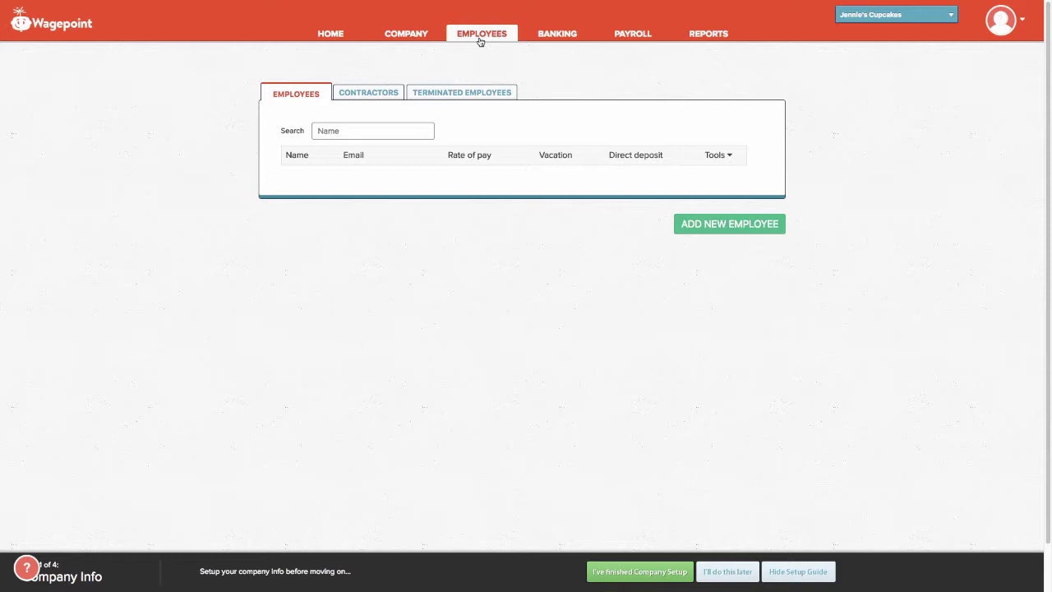
Start a new employee, enter their first and last name, and set the province to Ontario.
{"action": "left_click", "coordinate": [713, 229]}
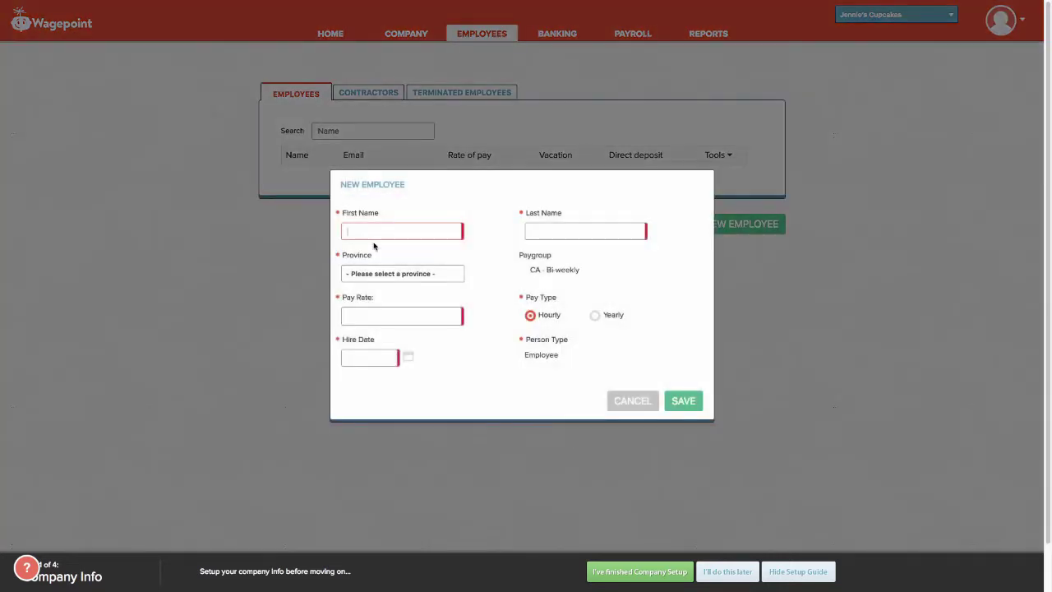
{"action": "key", "text": "Tab"}
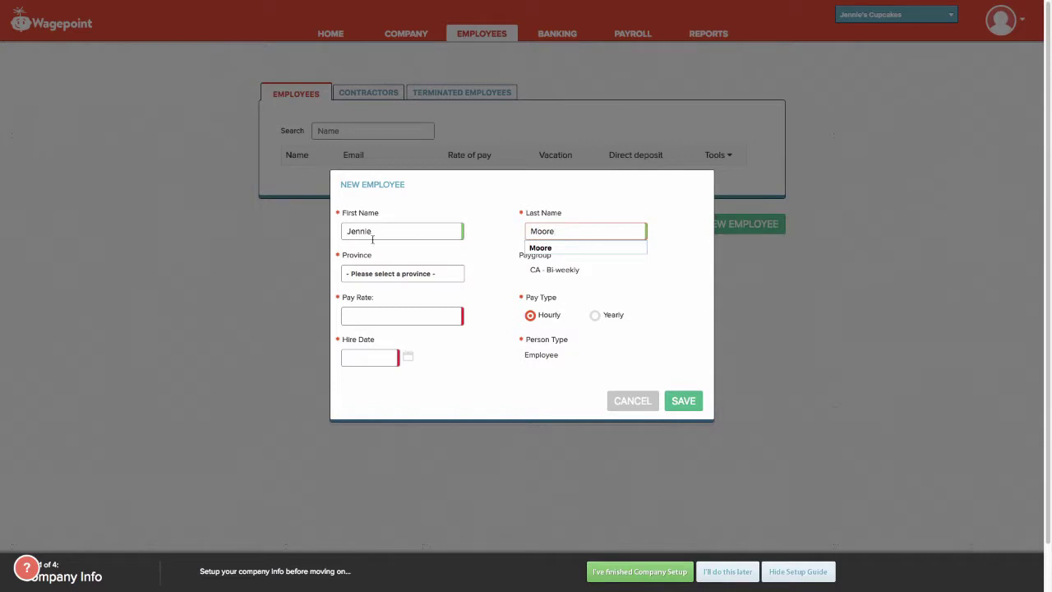
{"action": "left_click", "coordinate": [355, 275]}
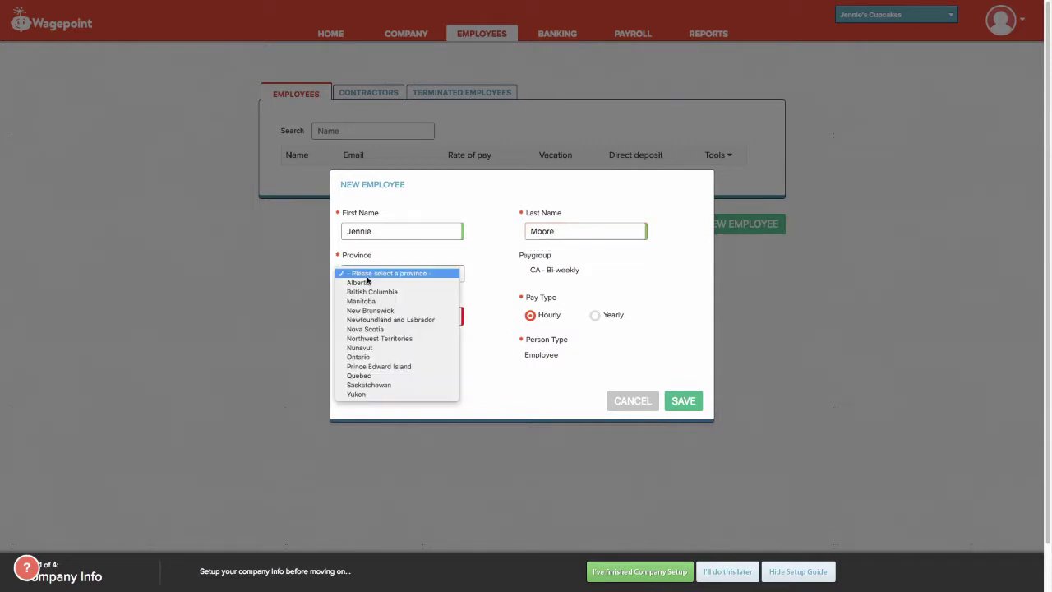
{"action": "left_click", "coordinate": [378, 365]}
{"action": "left_click", "coordinate": [372, 274]}
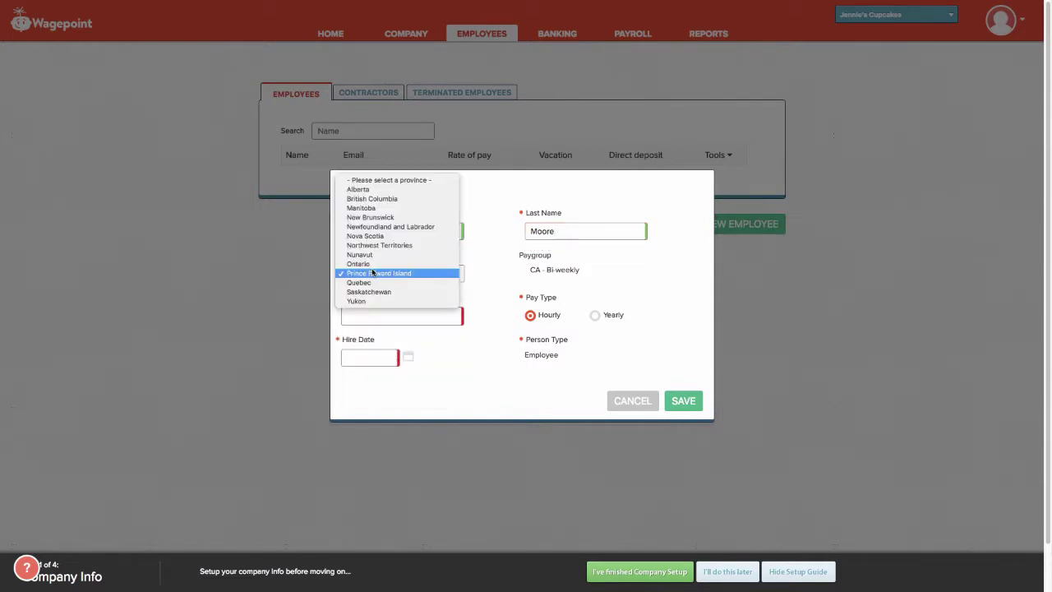
{"action": "left_click", "coordinate": [358, 263]}
Set hire date 08/01/2018 and a Yearly pay rate of 60000.
{"action": "left_click", "coordinate": [381, 316]}
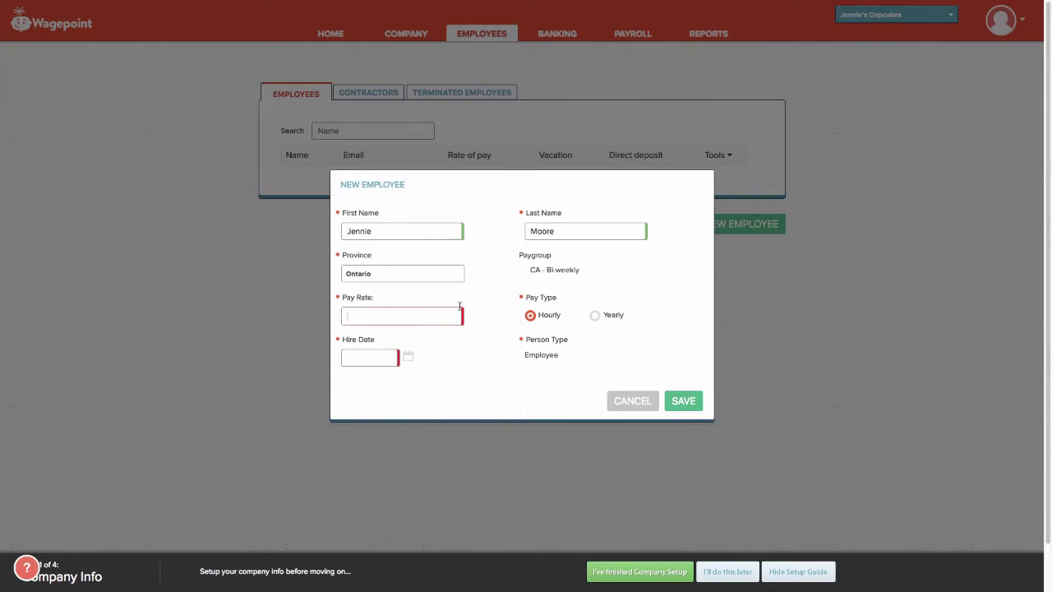
{"action": "type", "text": "15.00"}
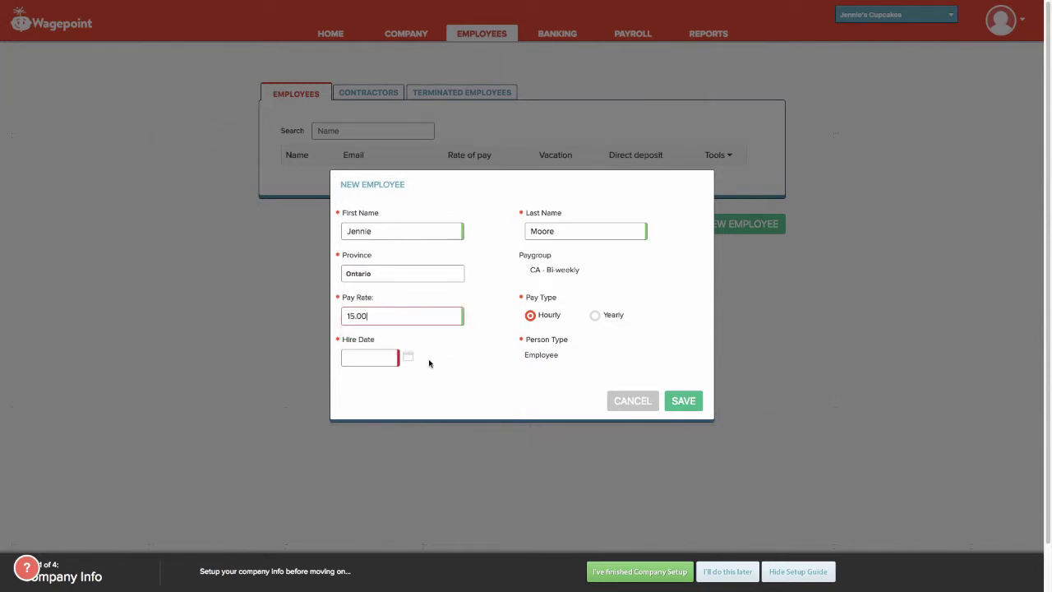
{"action": "left_click", "coordinate": [384, 357]}
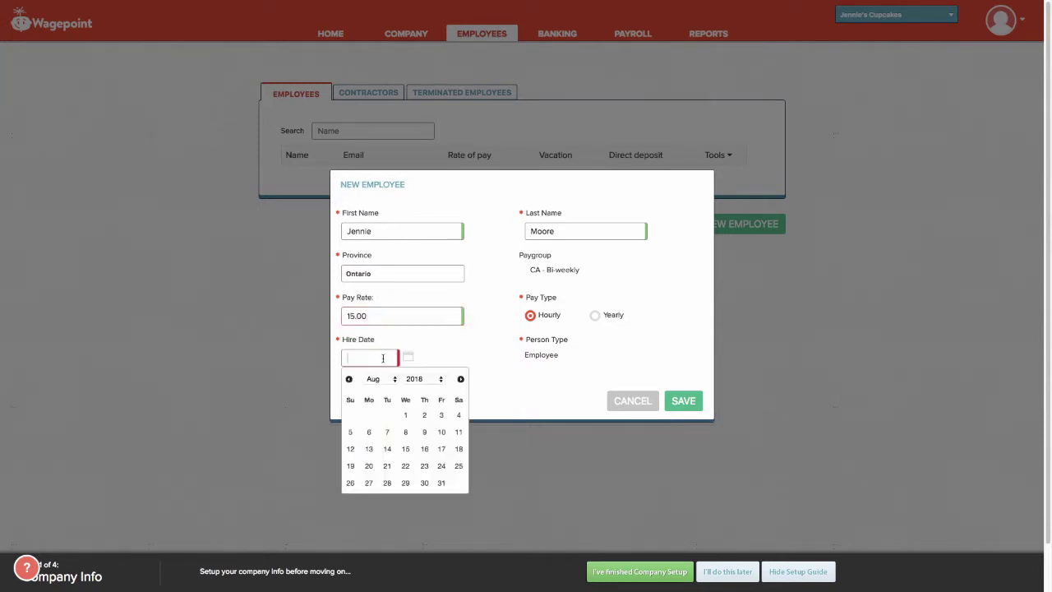
{"action": "left_click", "coordinate": [404, 418]}
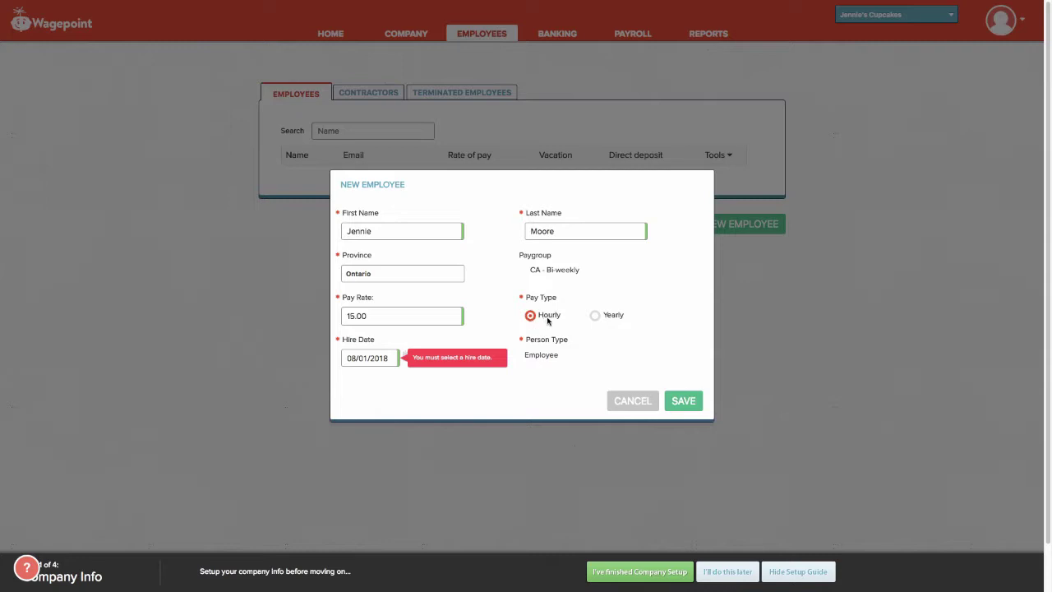
{"action": "left_click", "coordinate": [596, 317]}
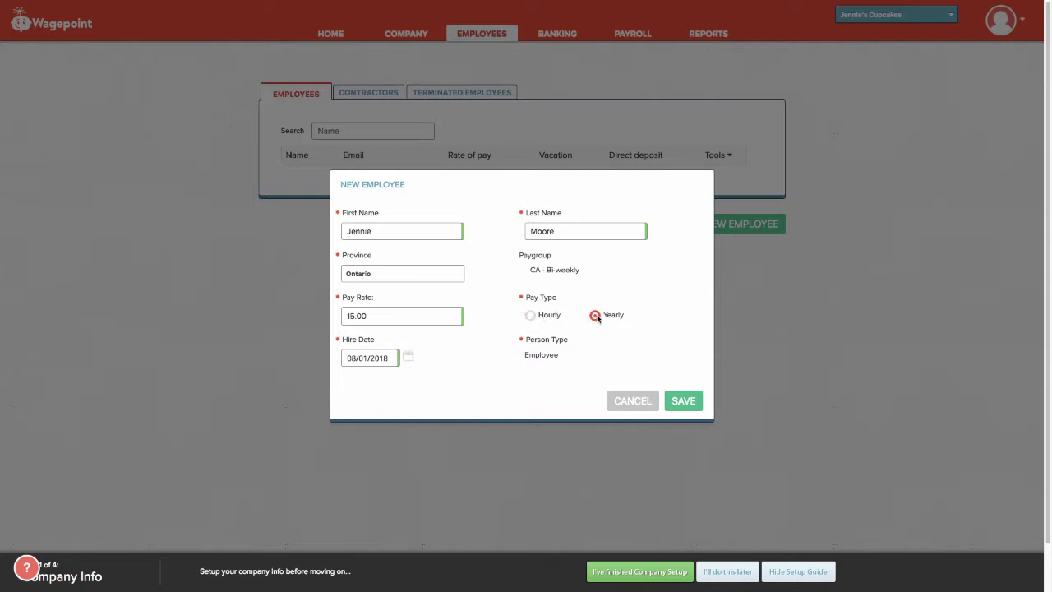
{"action": "left_click_drag", "start_coordinate": [391, 317], "coordinate": [283, 310]}
{"action": "type", "text": "60000"}
Save the employee and view the Job tab: $60000.00 salary, CA - Bi-weekly paygroup, Headquarters.
{"action": "left_click", "coordinate": [679, 400]}
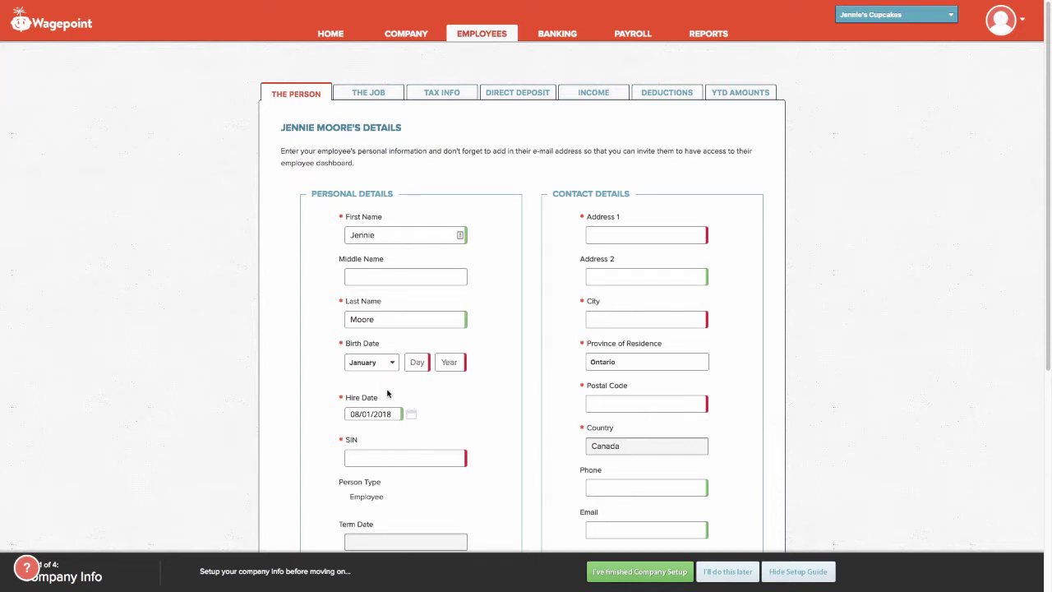
{"action": "scroll", "coordinate": [412, 420], "scroll_direction": "down", "scroll_amount": 1}
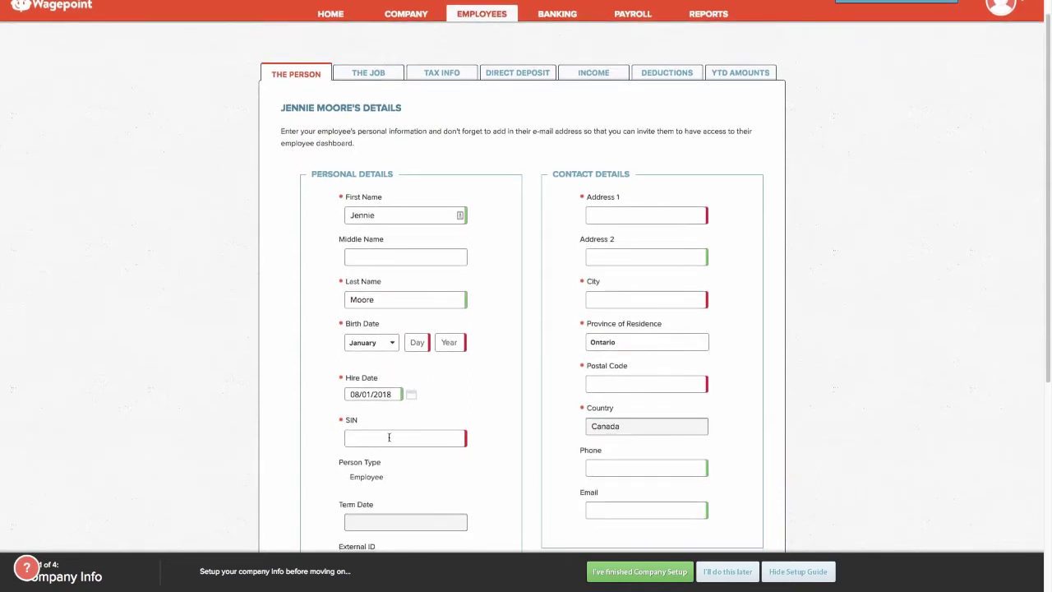
{"action": "scroll", "coordinate": [389, 441], "scroll_direction": "down", "scroll_amount": 2}
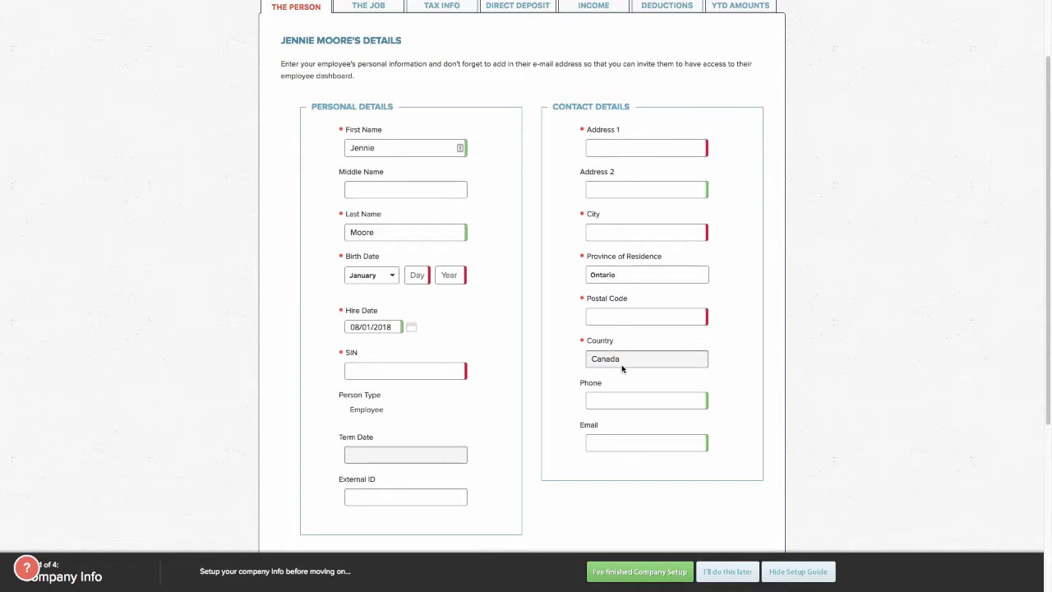
{"action": "scroll", "coordinate": [579, 328], "scroll_direction": "up", "scroll_amount": 2}
{"action": "scroll", "coordinate": [493, 230], "scroll_direction": "up", "scroll_amount": 1}
{"action": "left_click", "coordinate": [370, 94]}
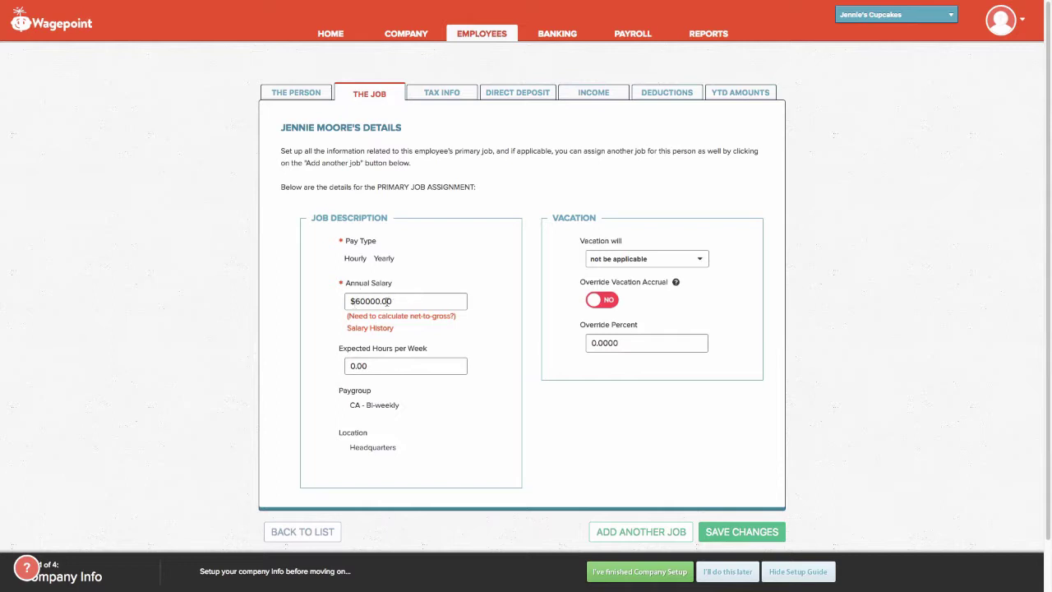
Set vacation to be paid out each pay with Override Percent left blank, then view Tax Info.
{"action": "left_click", "coordinate": [628, 261]}
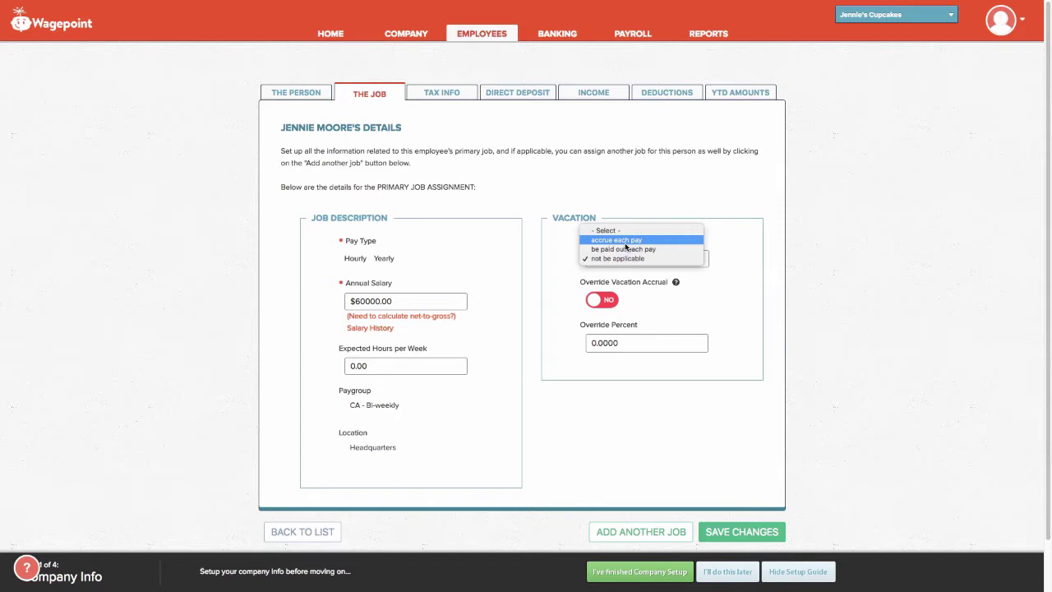
{"action": "left_click", "coordinate": [625, 249]}
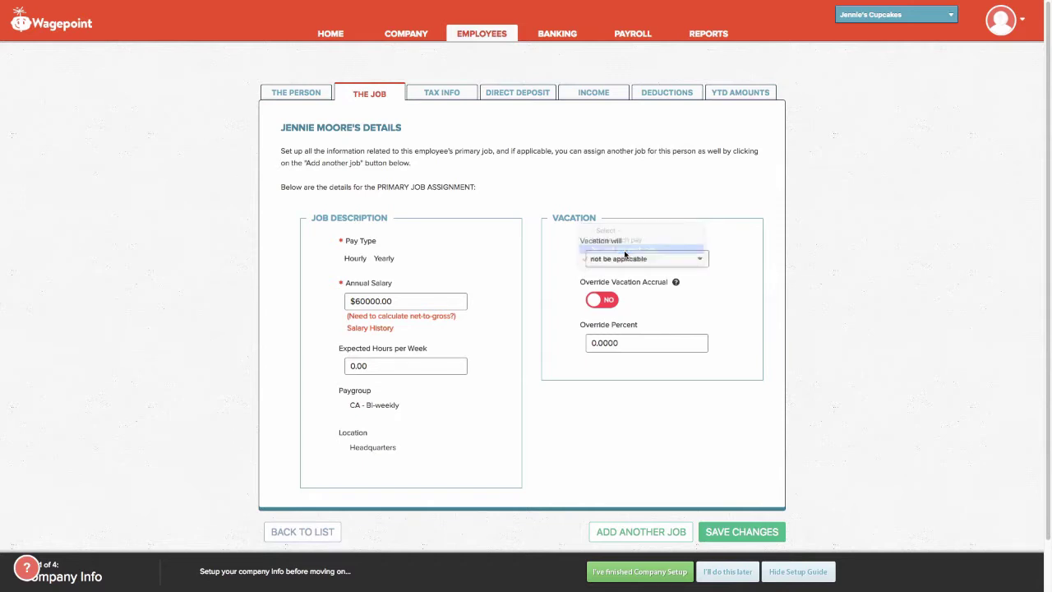
{"action": "left_click", "coordinate": [633, 342]}
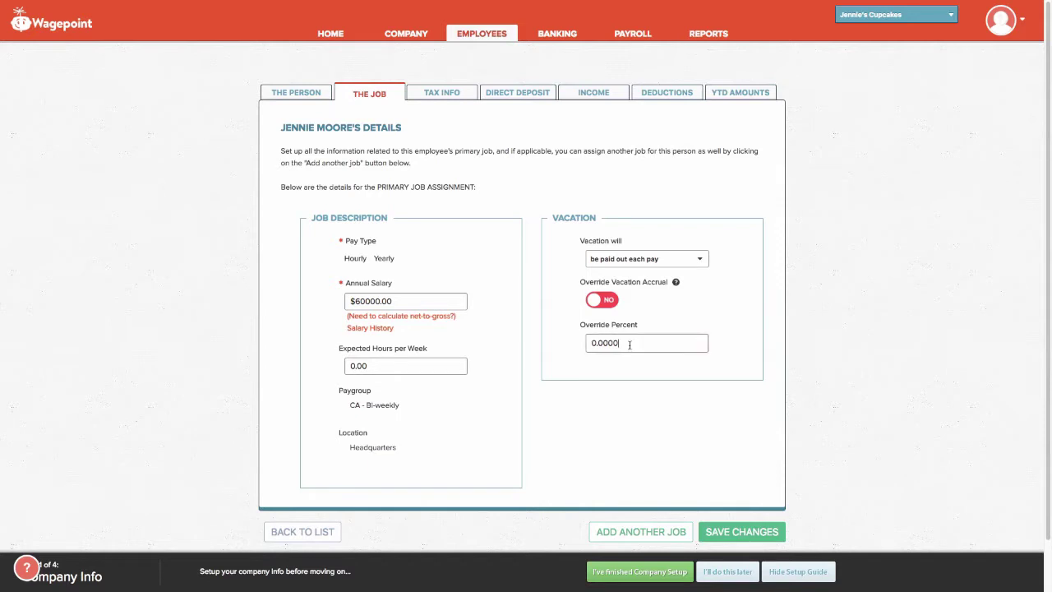
{"action": "type", "text": "10"}
{"action": "left_click", "coordinate": [584, 411]}
{"action": "left_click", "coordinate": [612, 338]}
{"action": "key", "text": "BackSpace"}
{"action": "left_click", "coordinate": [441, 95]}
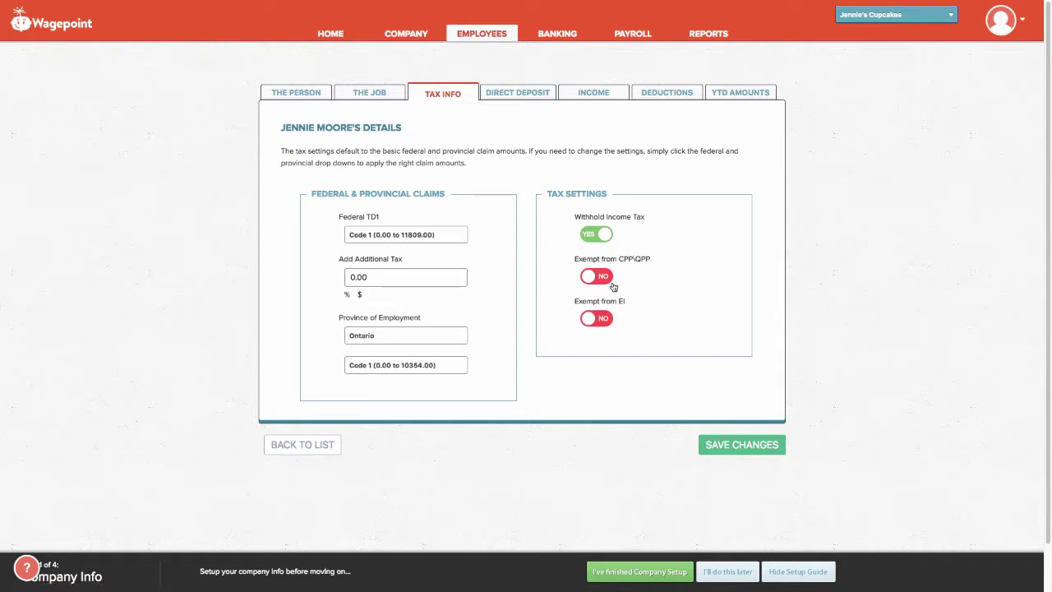
Leave EI and CPP/QPP exemptions off, then go to the Direct Deposit tab.
{"action": "left_click", "coordinate": [594, 321]}
{"action": "left_click", "coordinate": [595, 322]}
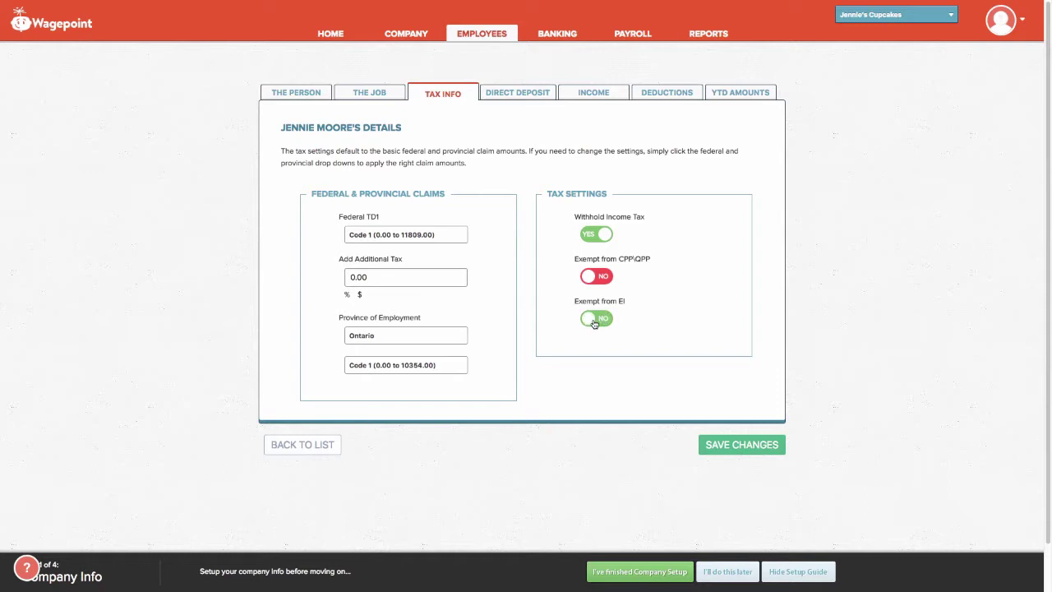
{"action": "left_click", "coordinate": [596, 279]}
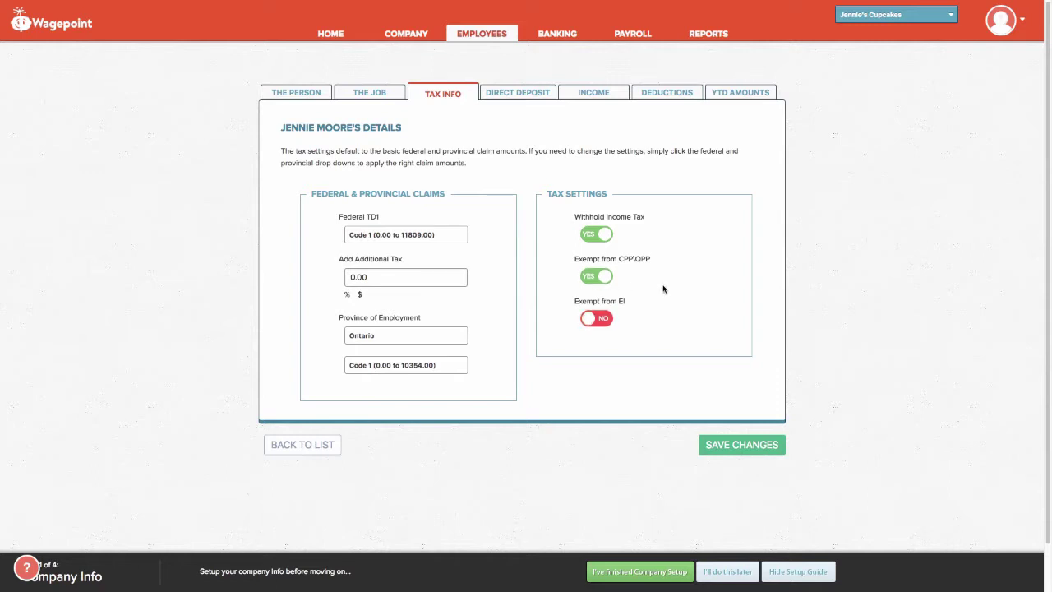
{"action": "left_click", "coordinate": [601, 278]}
{"action": "left_click", "coordinate": [510, 96]}
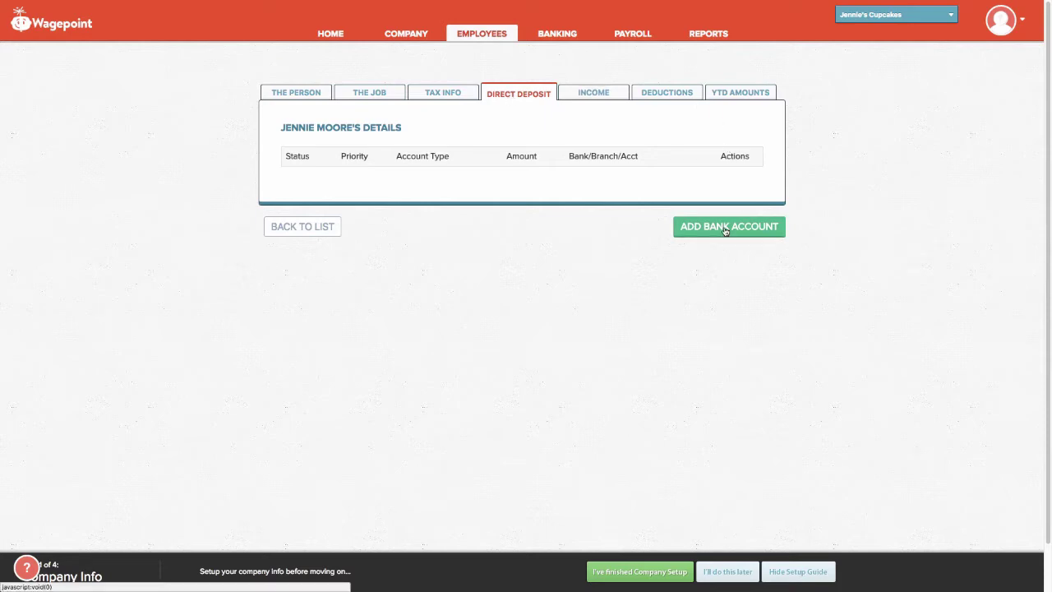
Preview a bank account form (priority First, Bank of Montreal), discard it, and view the Income tab.
{"action": "left_click", "coordinate": [712, 230]}
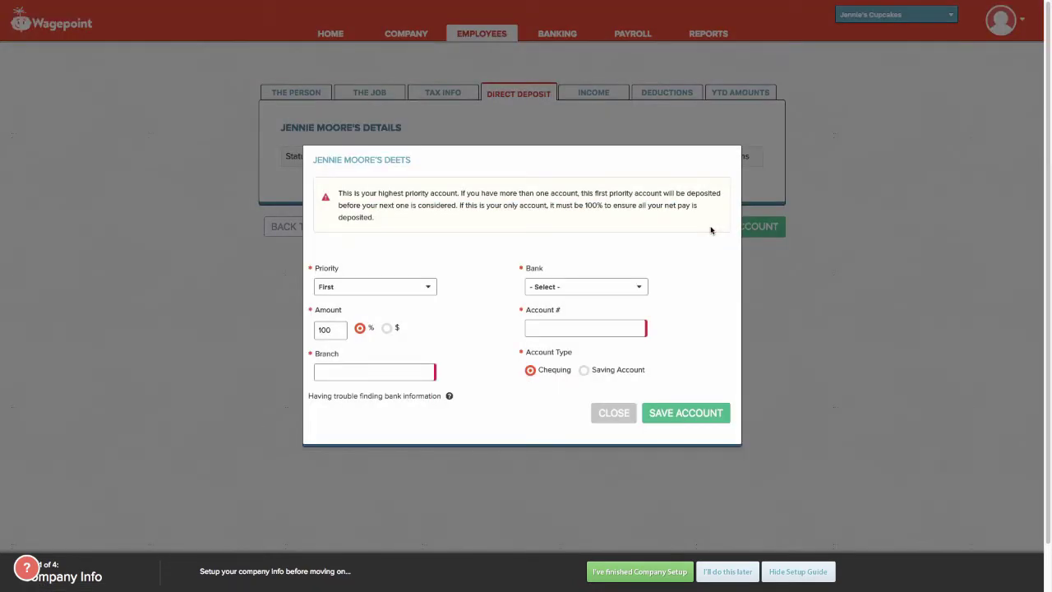
{"action": "left_click", "coordinate": [385, 289]}
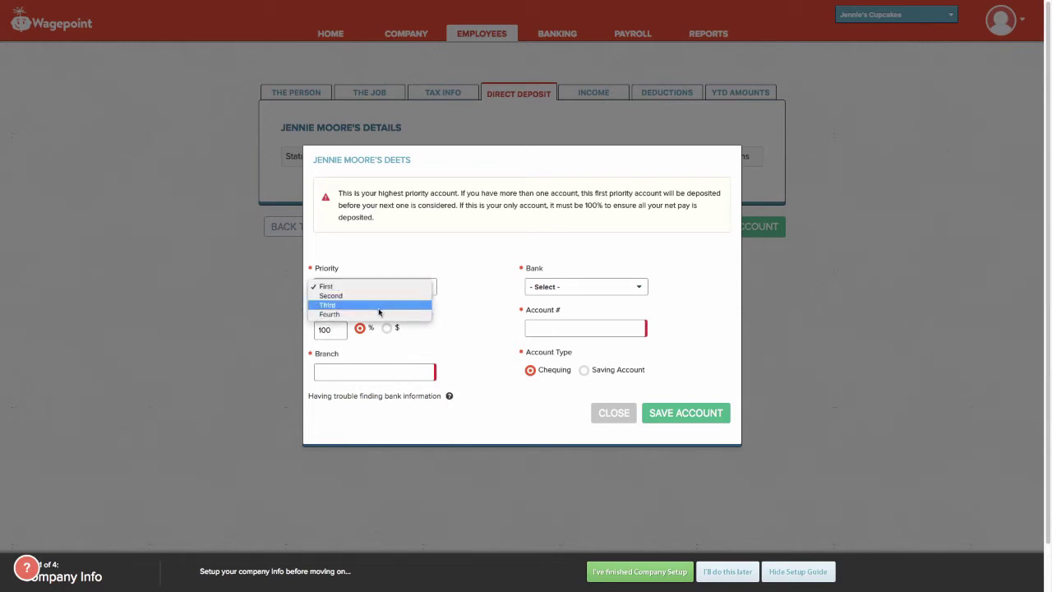
{"action": "left_click", "coordinate": [483, 305]}
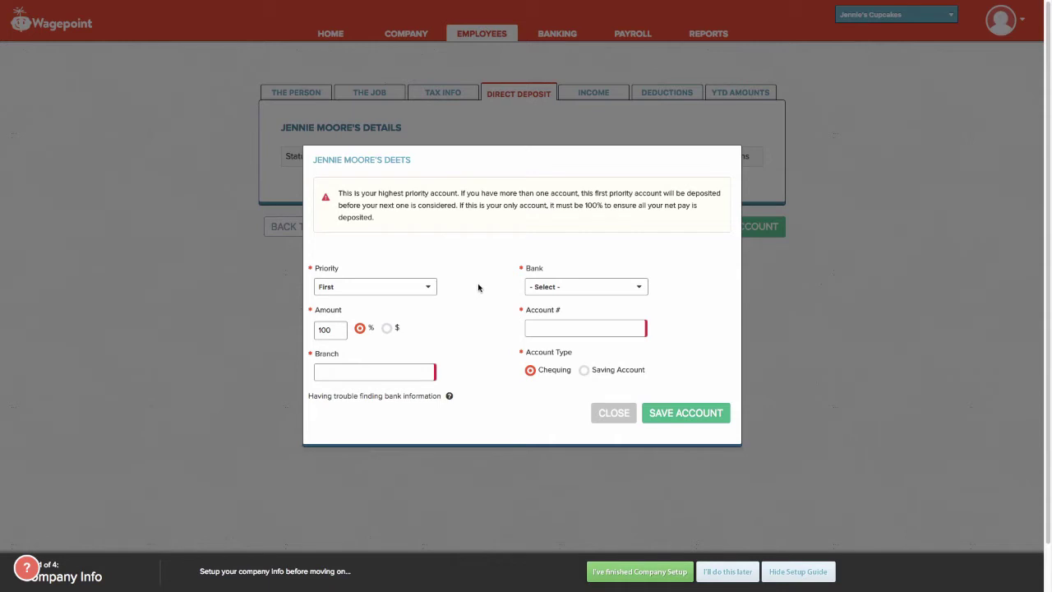
{"action": "left_click", "coordinate": [548, 287]}
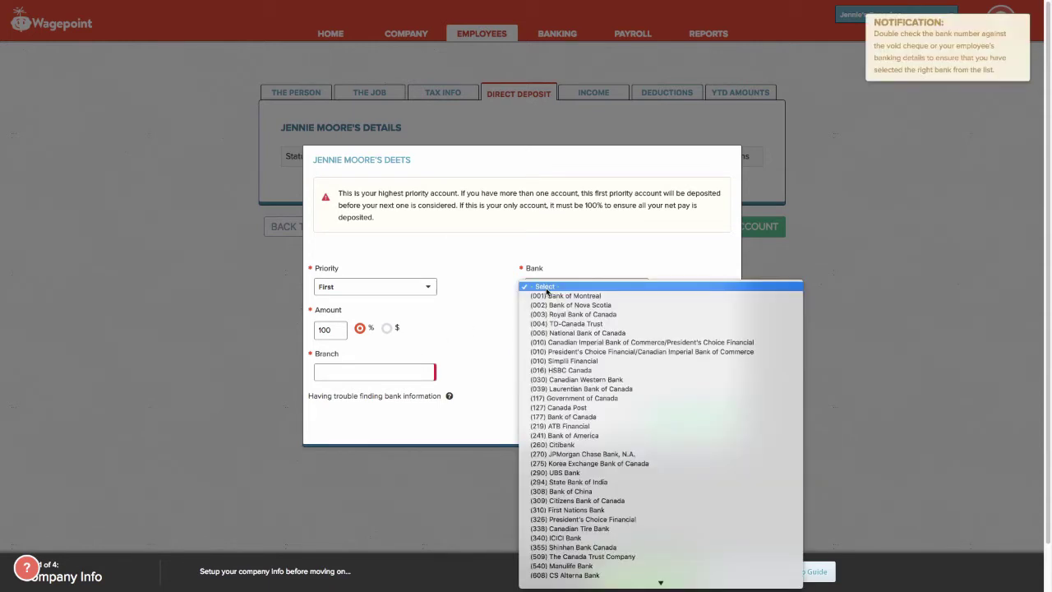
{"action": "left_click", "coordinate": [549, 295]}
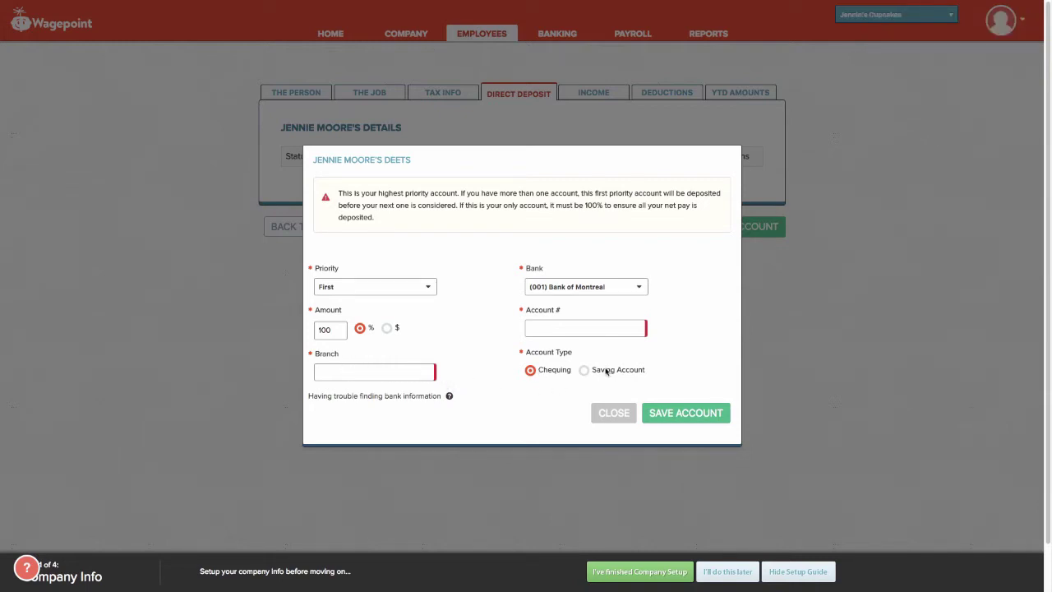
{"action": "left_click", "coordinate": [810, 363]}
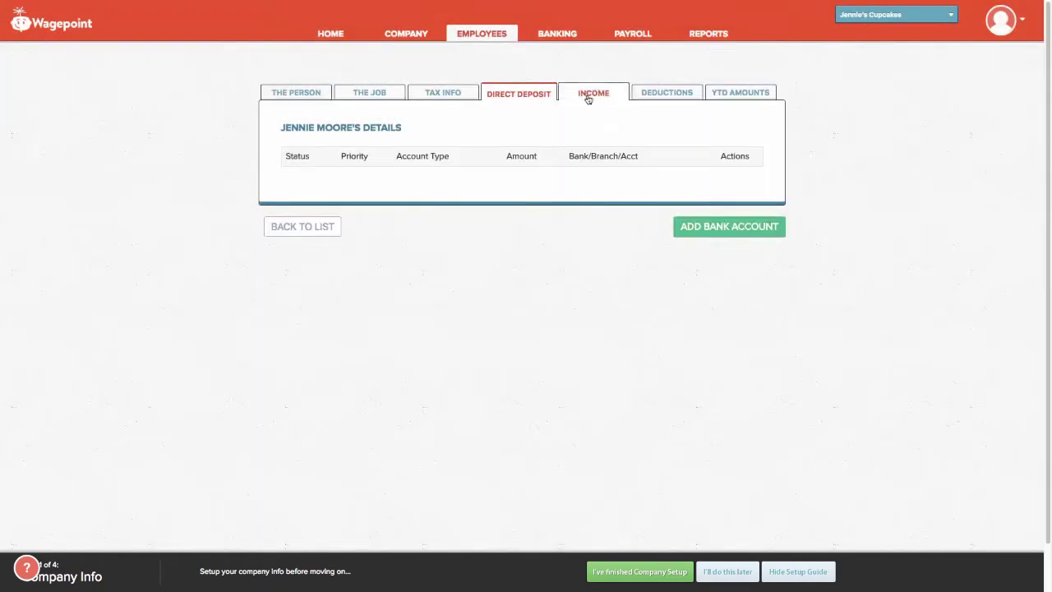
{"action": "left_click", "coordinate": [589, 97]}
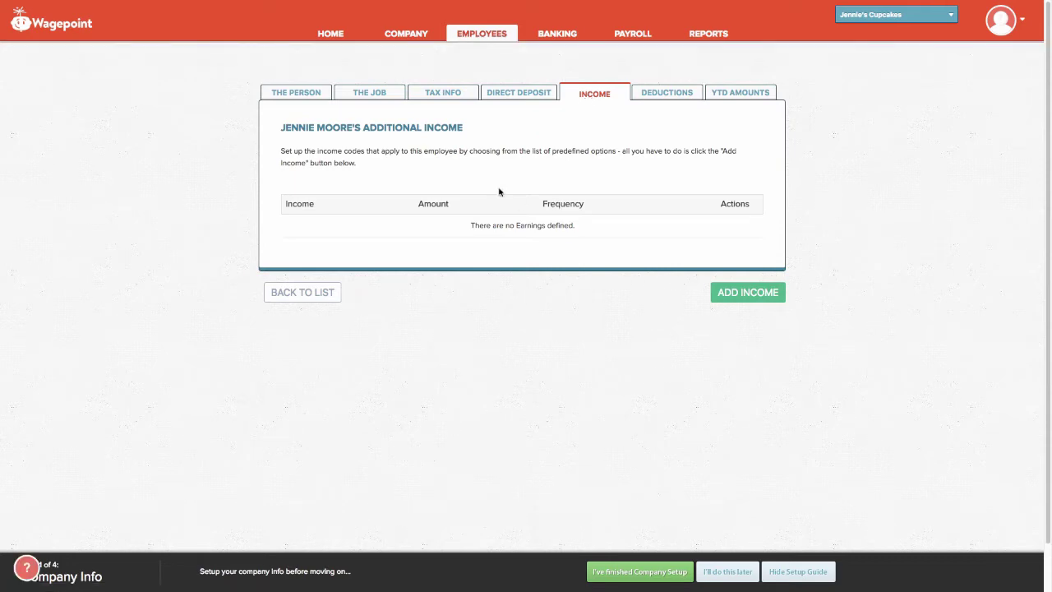
Go through the Deductions tab to the YTD Amounts tab.
{"action": "left_click", "coordinate": [674, 95]}
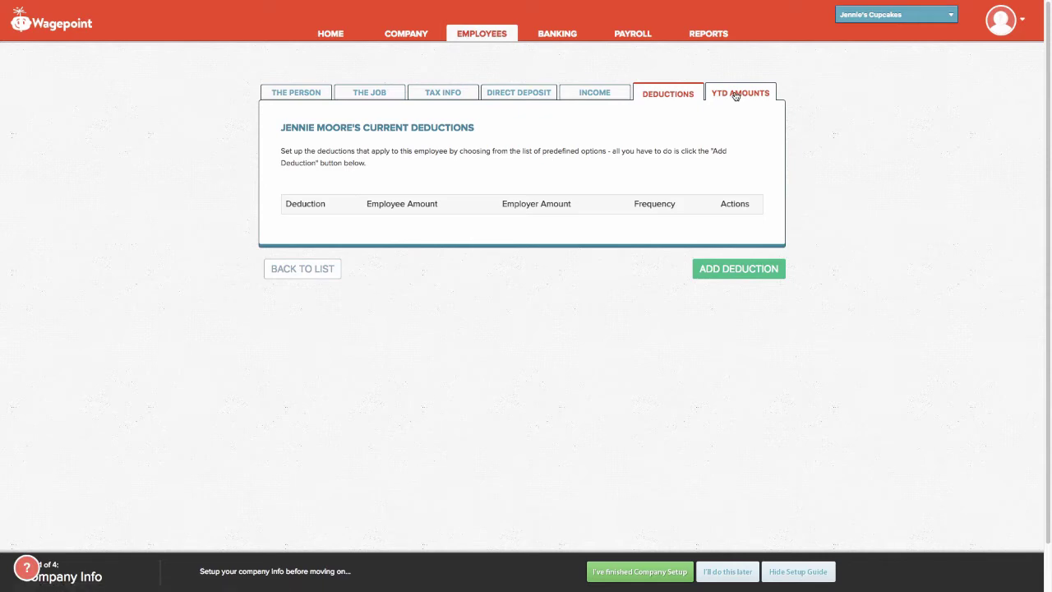
{"action": "left_click", "coordinate": [736, 95]}
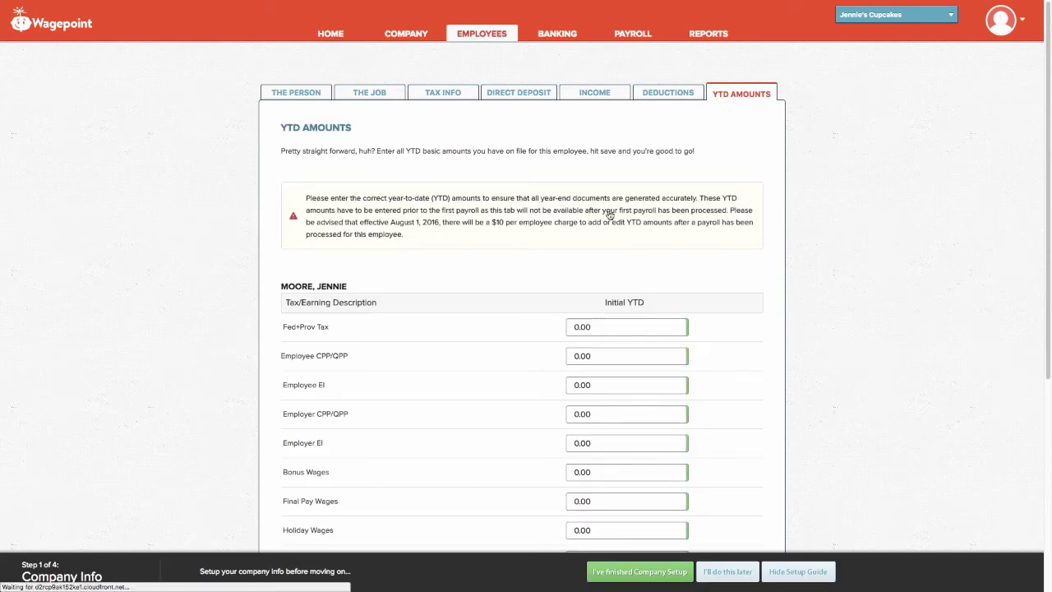
Scroll through the YTD Amounts fields and return to the Employees list showing $60,000.00 pay.
{"action": "scroll", "coordinate": [567, 435], "scroll_direction": "down", "scroll_amount": 1}
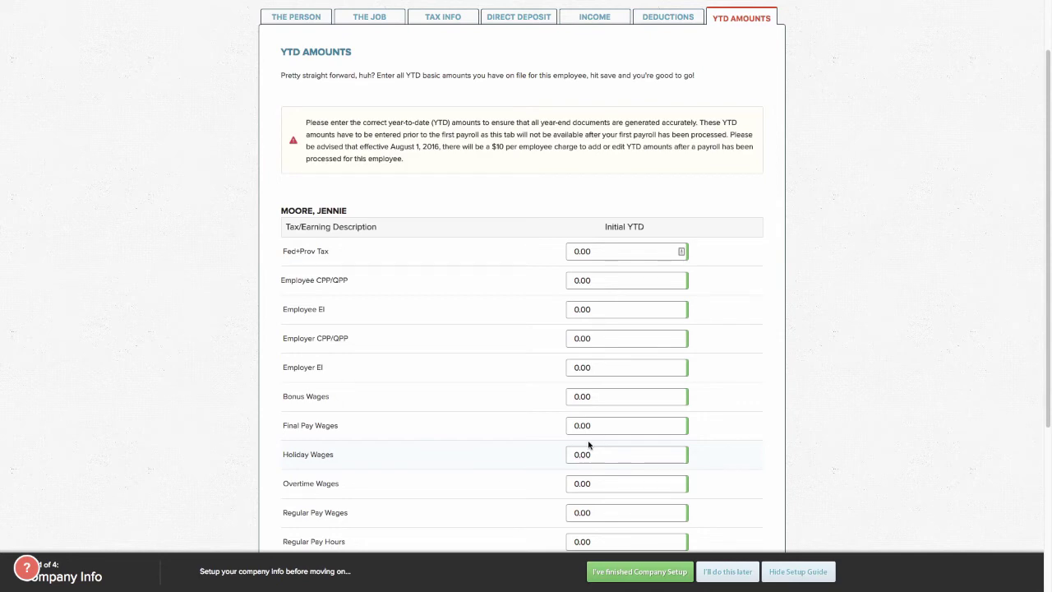
{"action": "scroll", "coordinate": [588, 444], "scroll_direction": "down", "scroll_amount": 1}
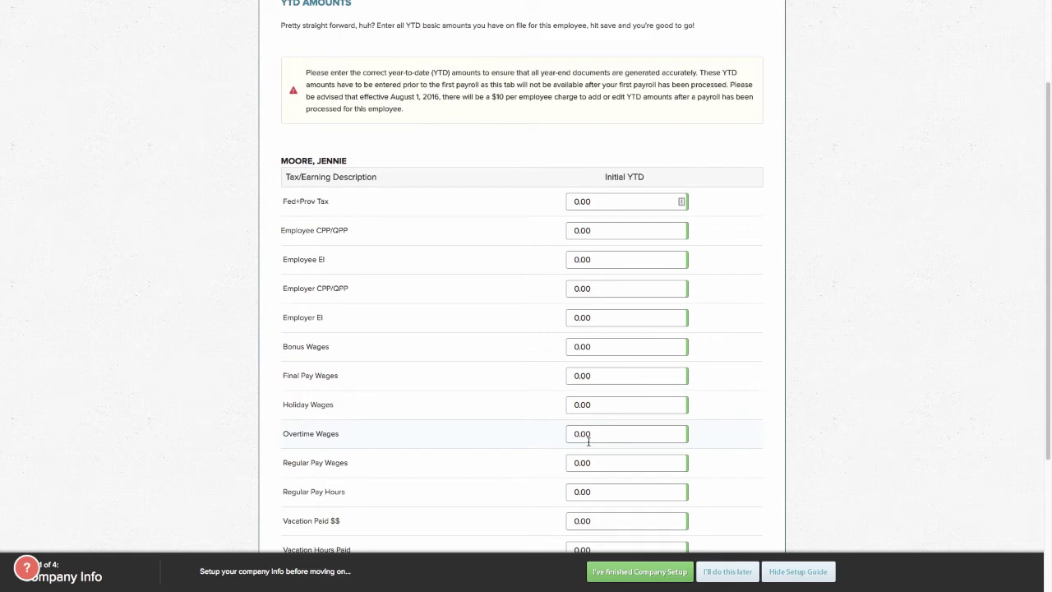
{"action": "scroll", "coordinate": [589, 442], "scroll_direction": "down", "scroll_amount": 3}
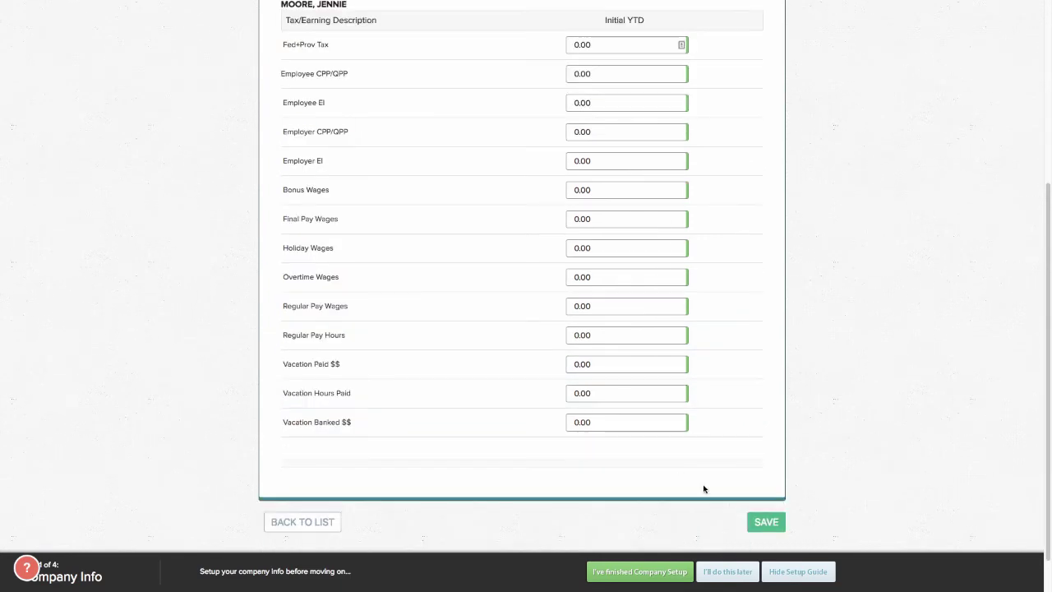
{"action": "scroll", "coordinate": [703, 489], "scroll_direction": "up", "scroll_amount": 6}
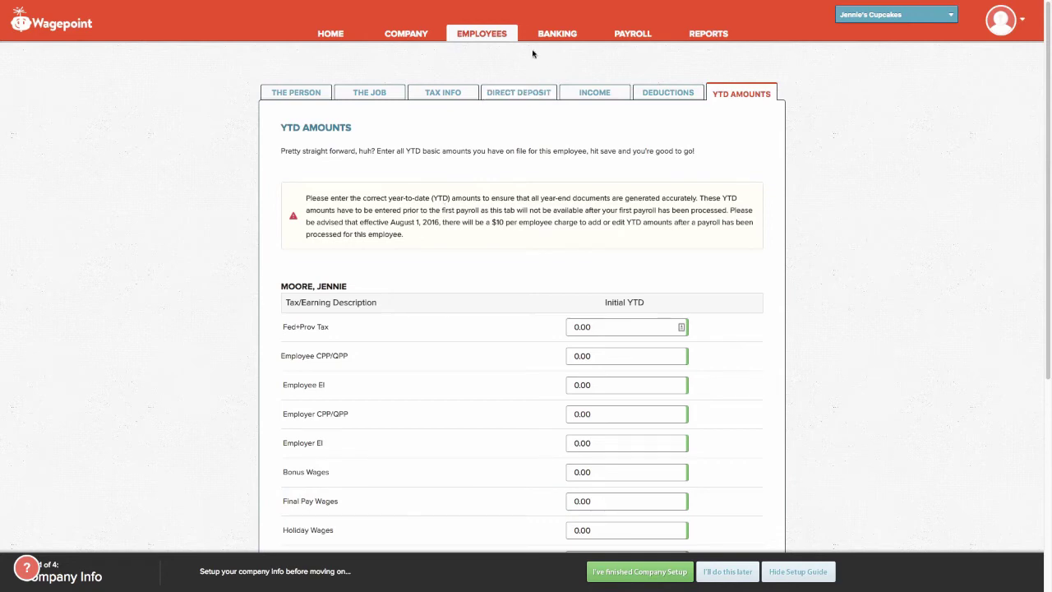
{"action": "left_click", "coordinate": [482, 34]}
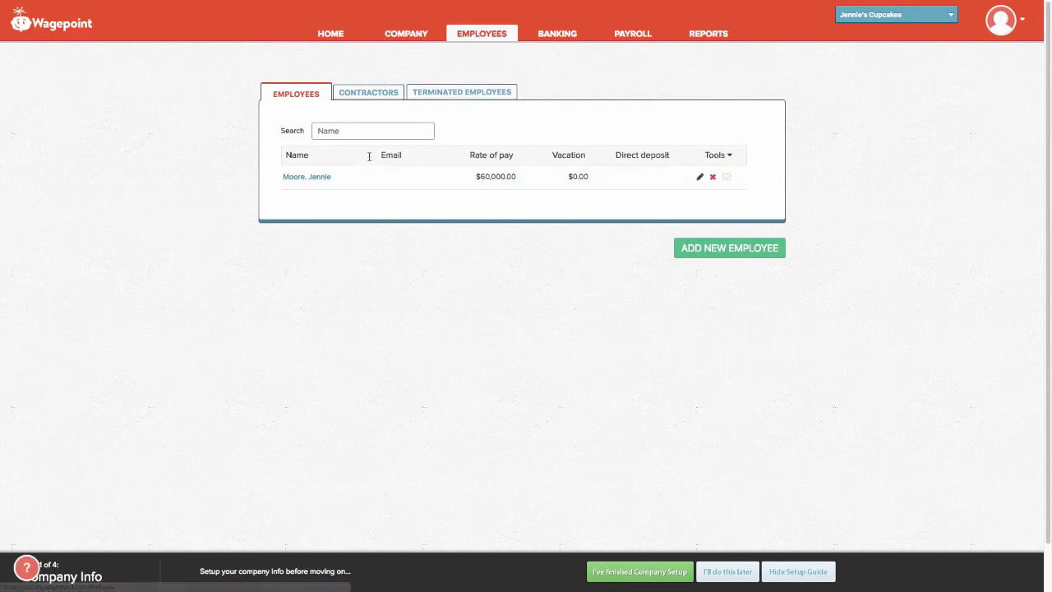
Check the employee's personal details and e-mail field, back to Employees, then go Home.
{"action": "left_click", "coordinate": [316, 179]}
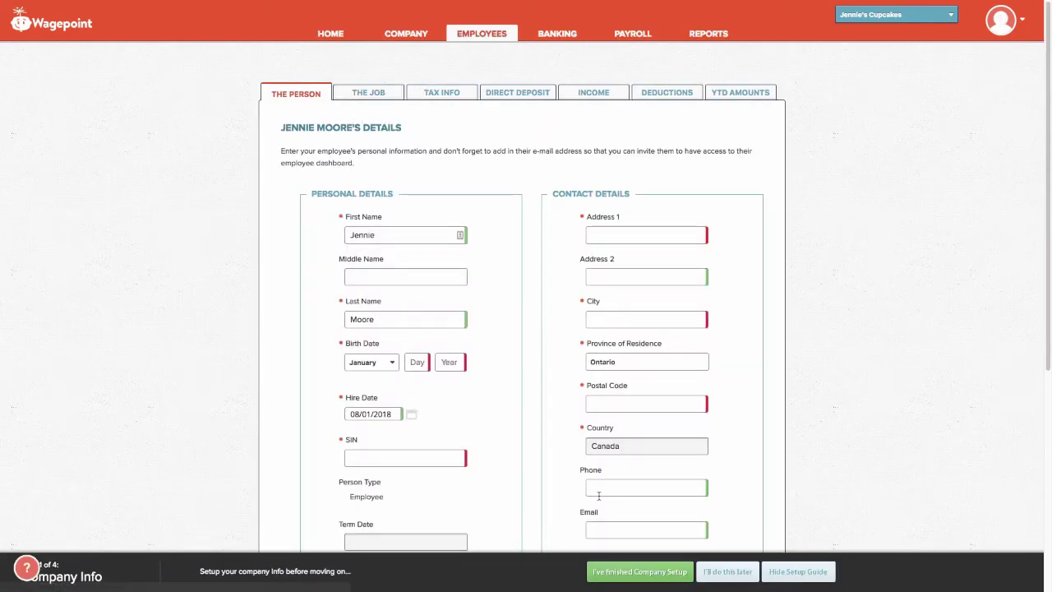
{"action": "left_click", "coordinate": [599, 526]}
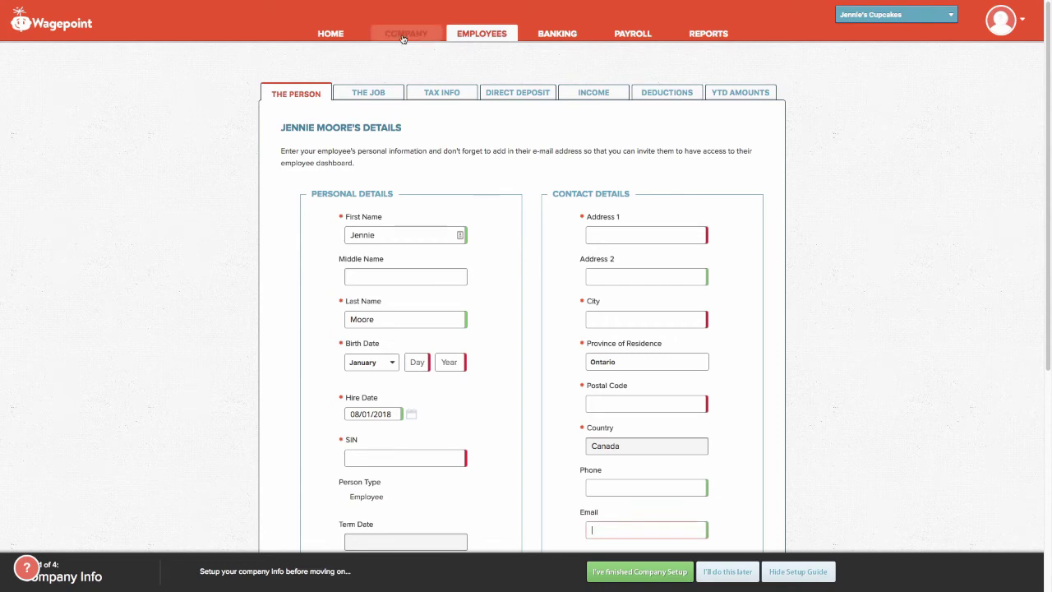
{"action": "left_click", "coordinate": [477, 33]}
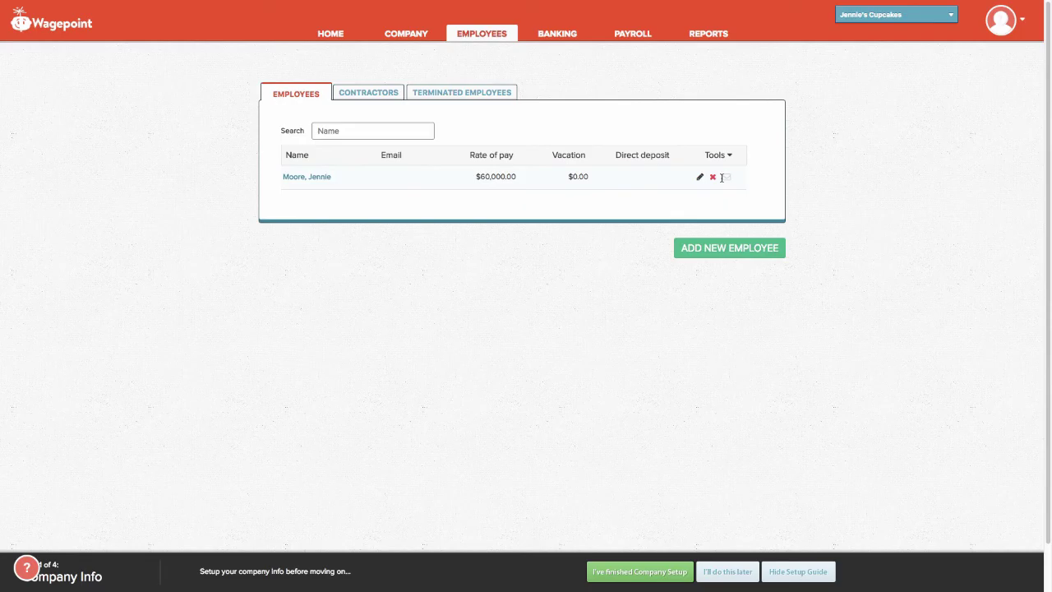
{"action": "left_click", "coordinate": [322, 34]}
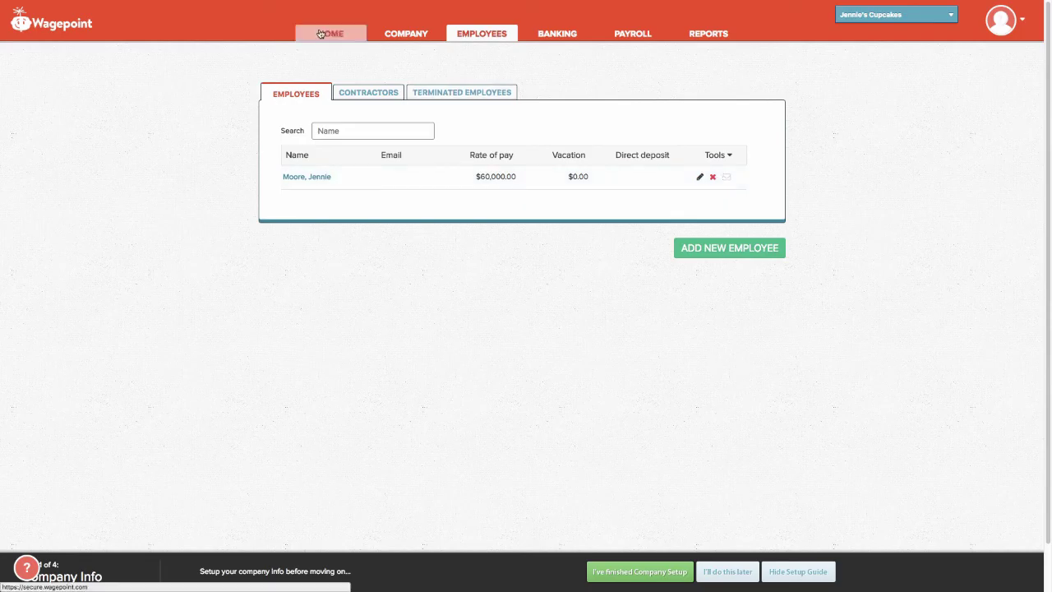